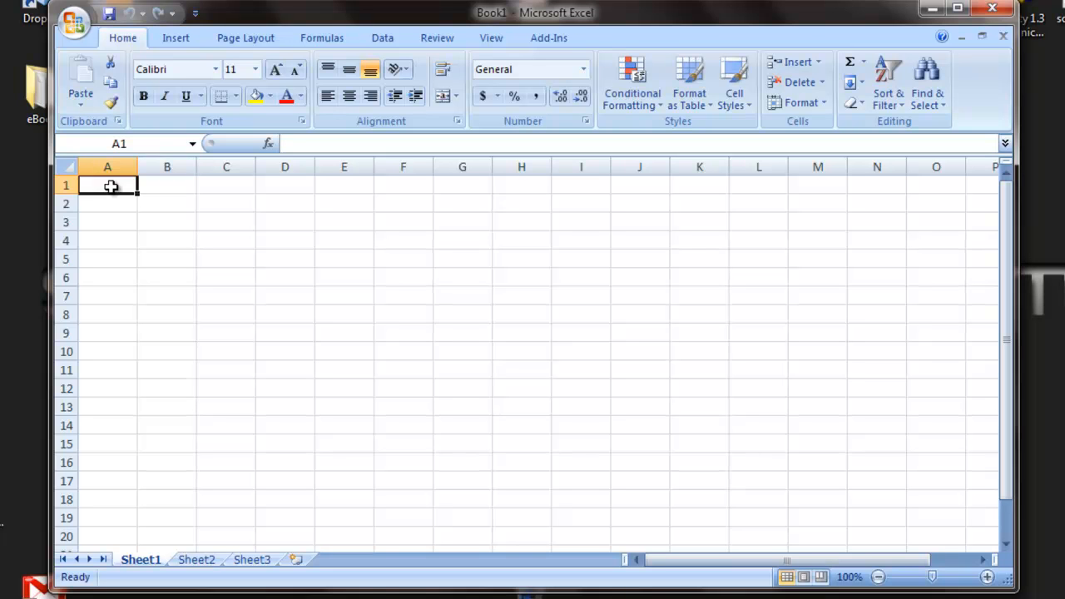
# Enter the headers "Time (s)" in A1 and "Position (cm)" in B1, and fit column B's width to its header.
pyautogui.write('Time')
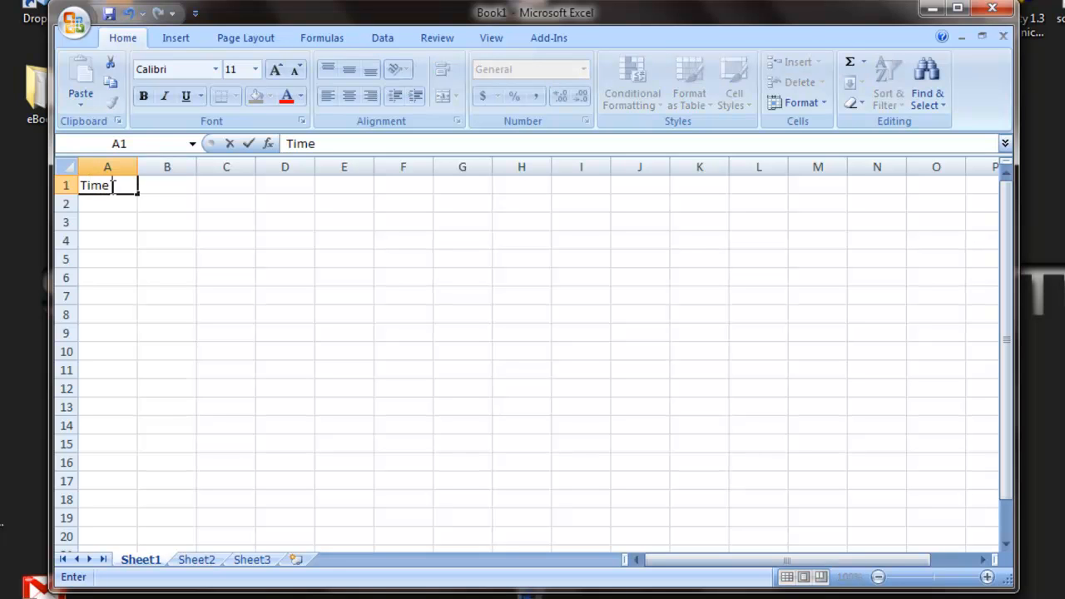
pyautogui.write(' (s)')
pyautogui.press('Tab')
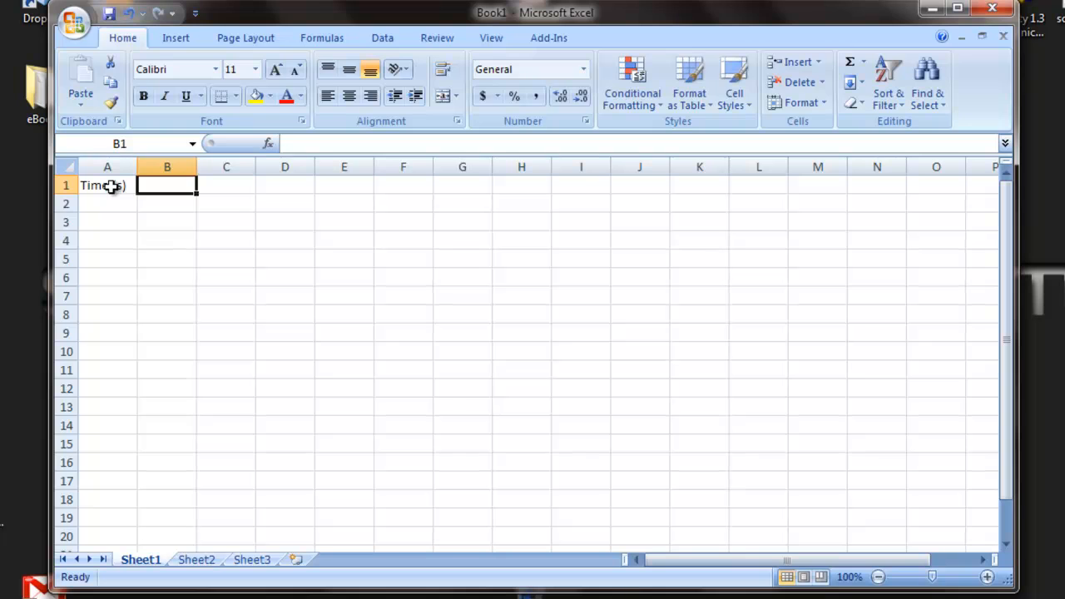
pyautogui.write('Positi')
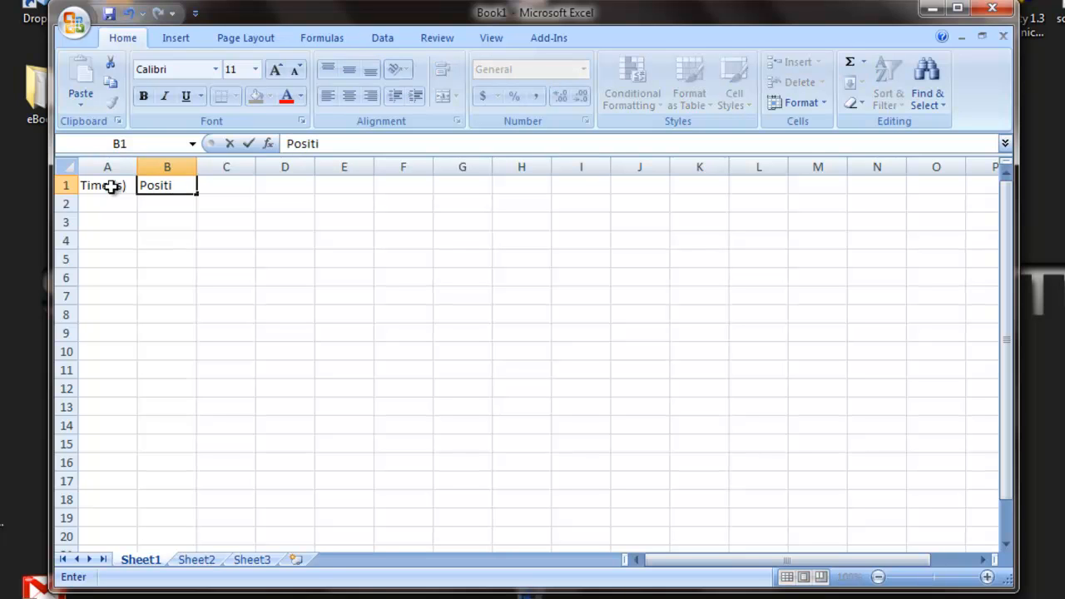
pyautogui.write('on (cm)')
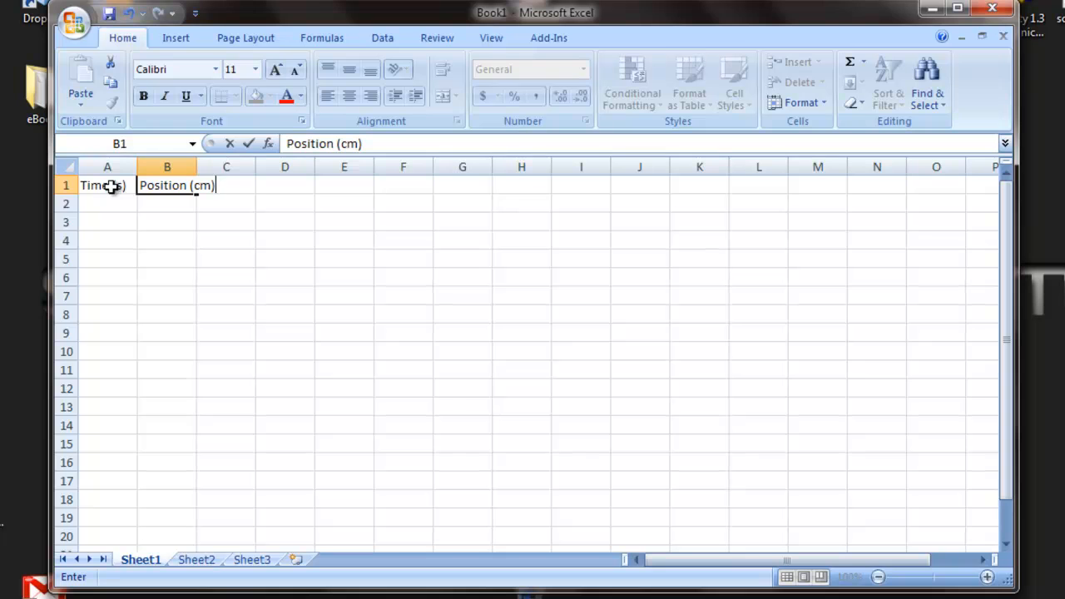
pyautogui.press('Return')
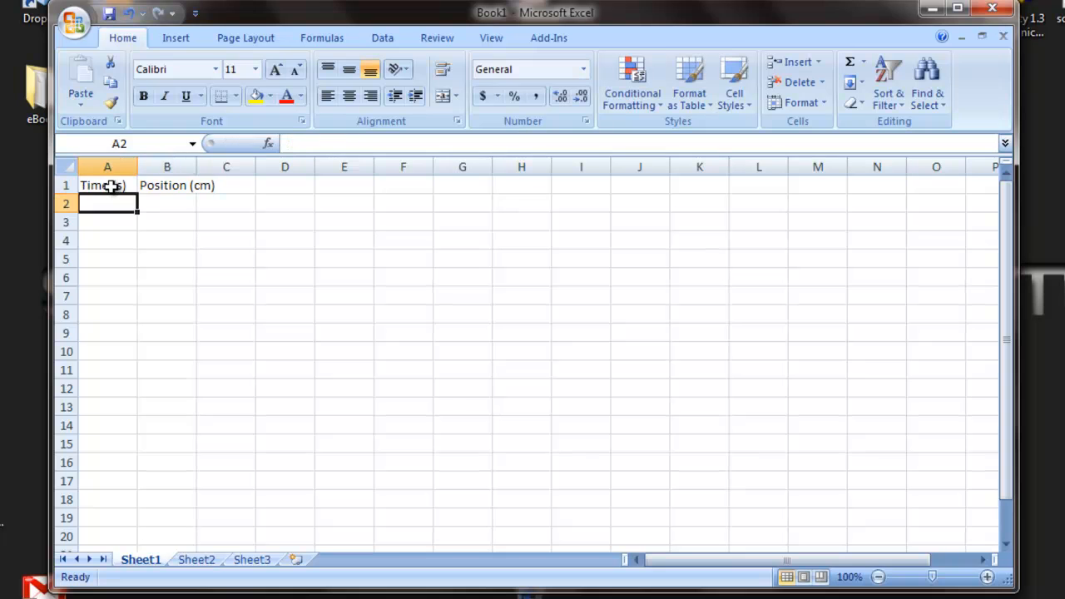
pyautogui.doubleClick(196, 167)
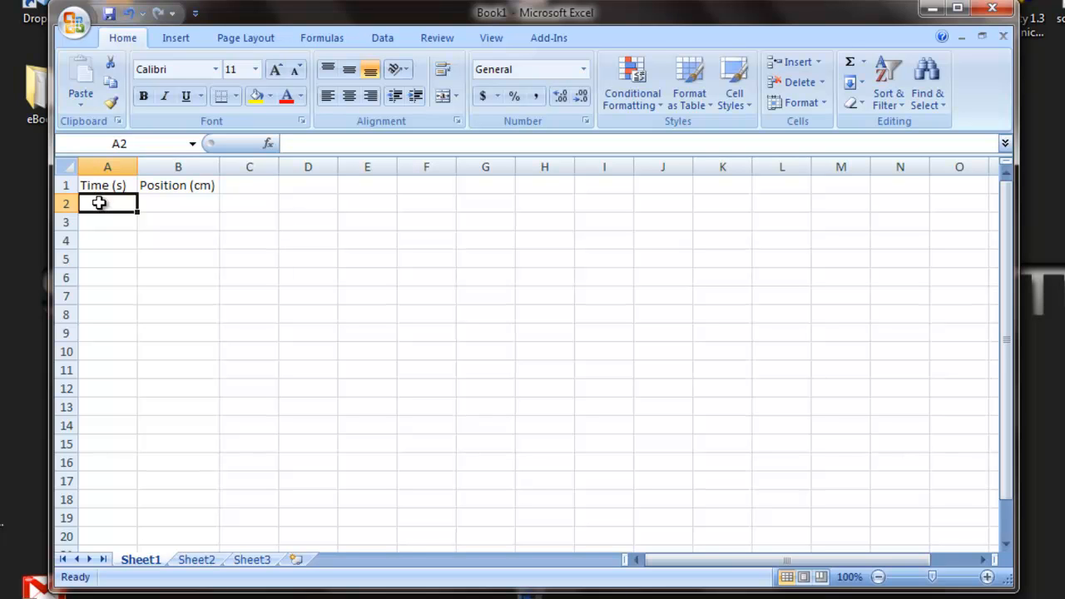
# Enter the first two time values, 0.1 and 0.2, in cells A2 and A3.
pyautogui.write('0.1')
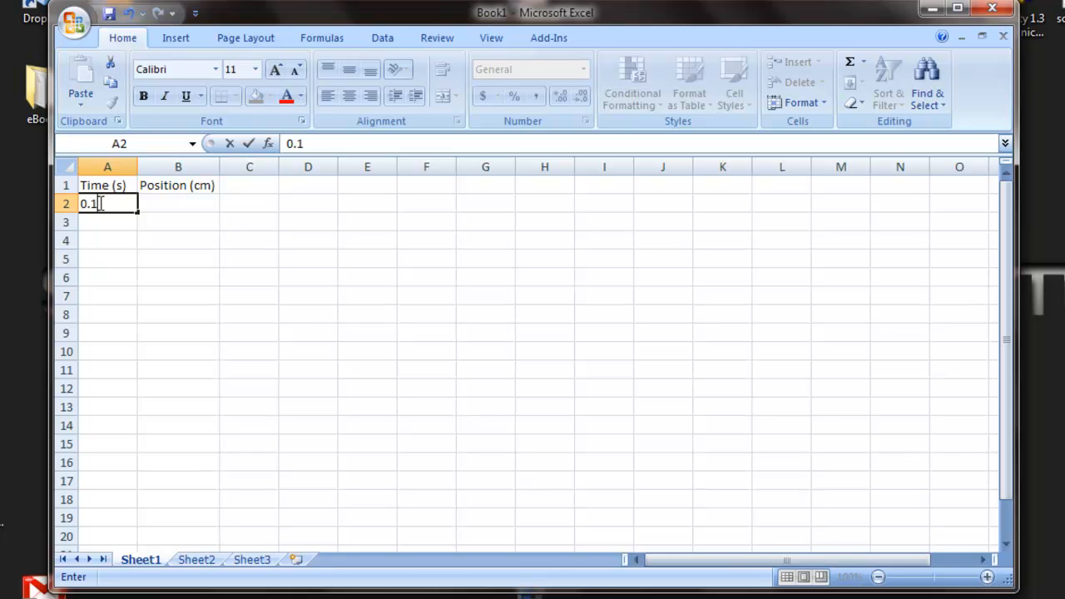
pyautogui.press('Return')
pyautogui.write('0.2')
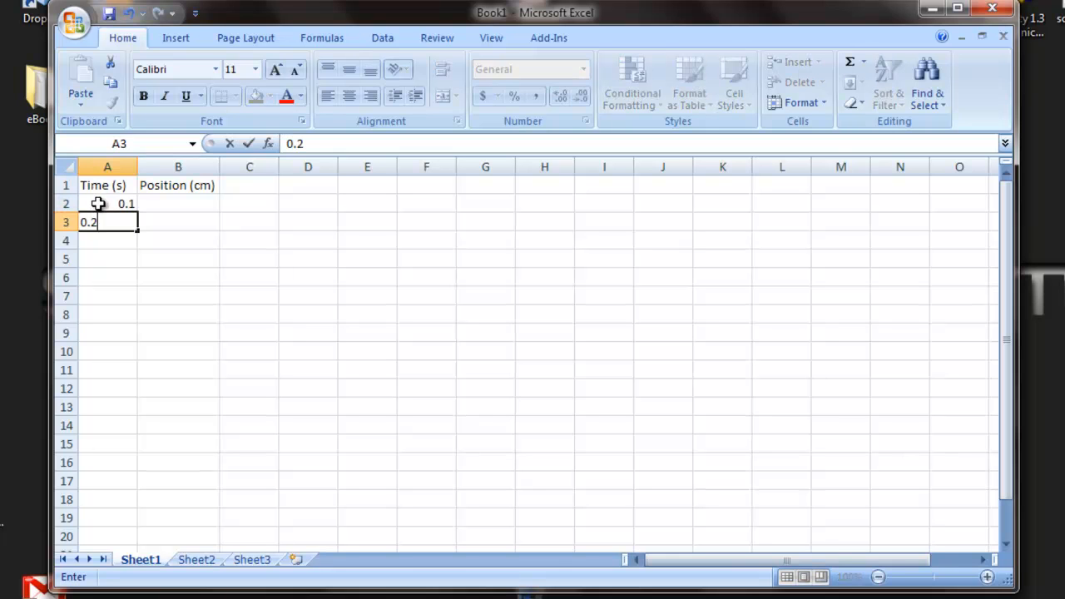
pyautogui.press('Return')
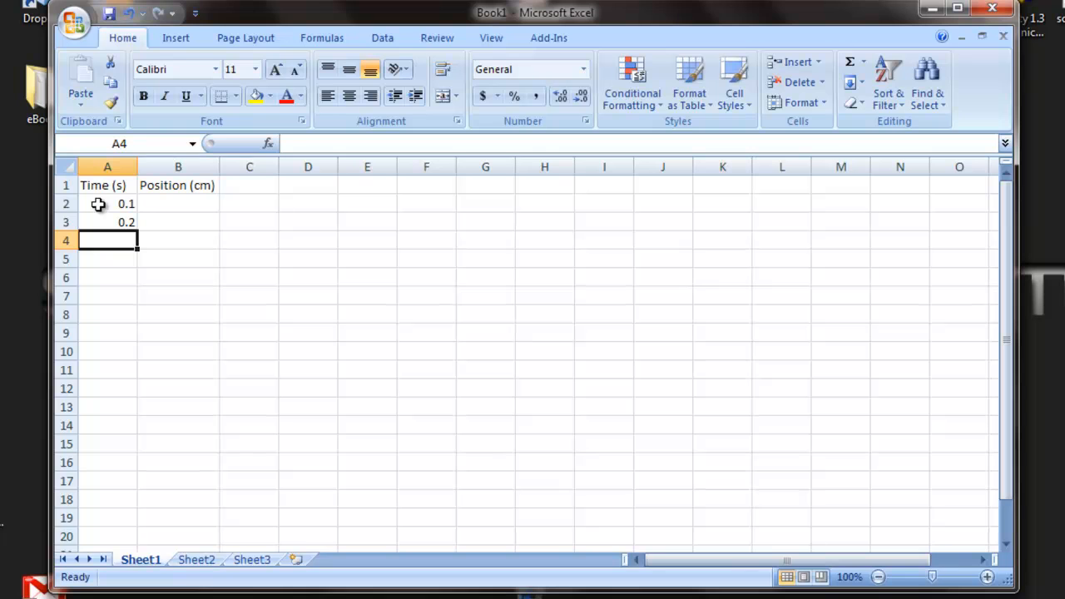
# Extend the time series from A2:A3 down to A20 in 0.1 increments, ending at 1.9.
pyautogui.moveTo(98, 204); pyautogui.dragTo(101, 222)
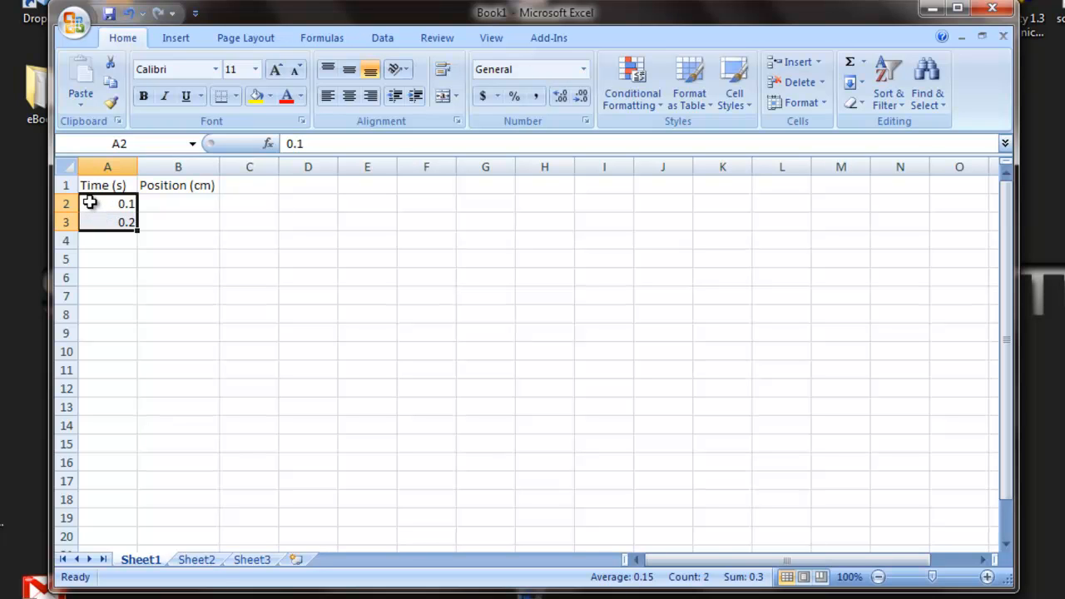
pyautogui.click(104, 241)
pyautogui.moveTo(91, 202); pyautogui.dragTo(97, 223)
pyautogui.moveTo(138, 228); pyautogui.dragTo(140, 541)
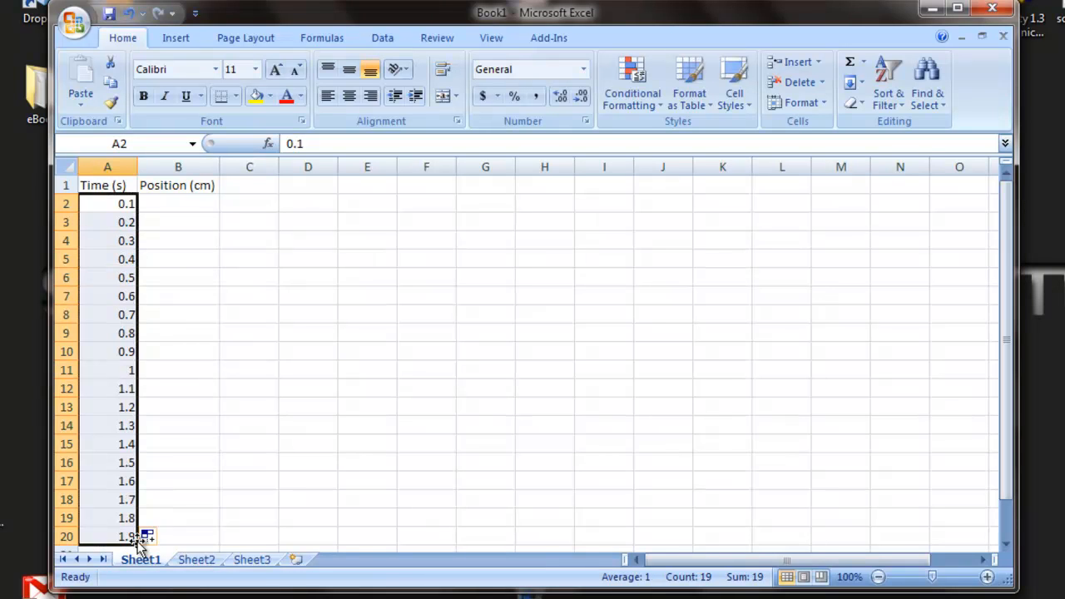
# Enter the position values 0.3, 0.7 and 1.2 in cells B2 to B4.
pyautogui.click(164, 206)
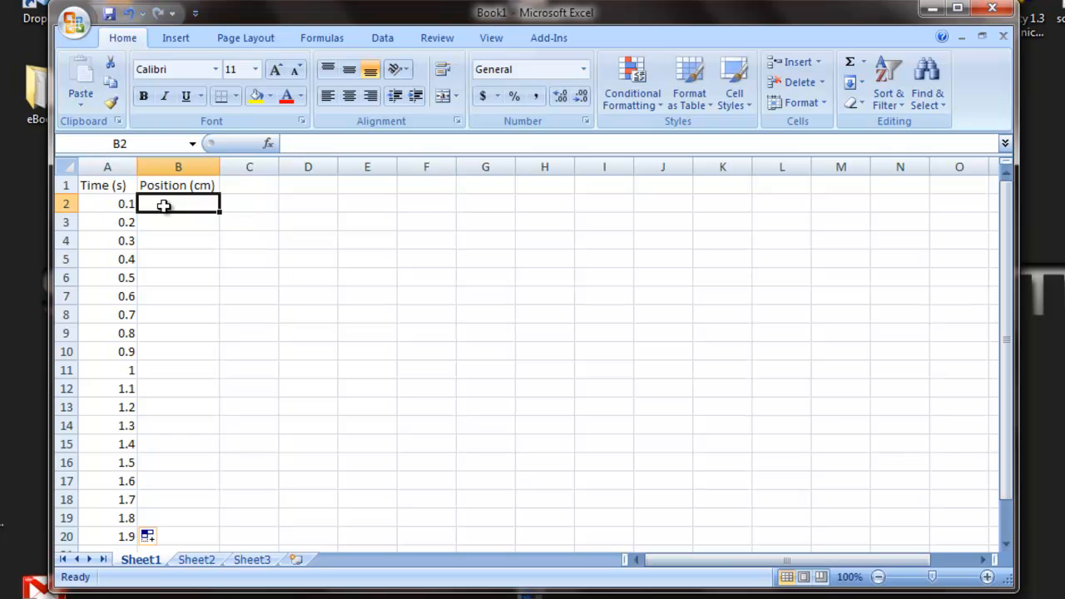
pyautogui.write('0.')
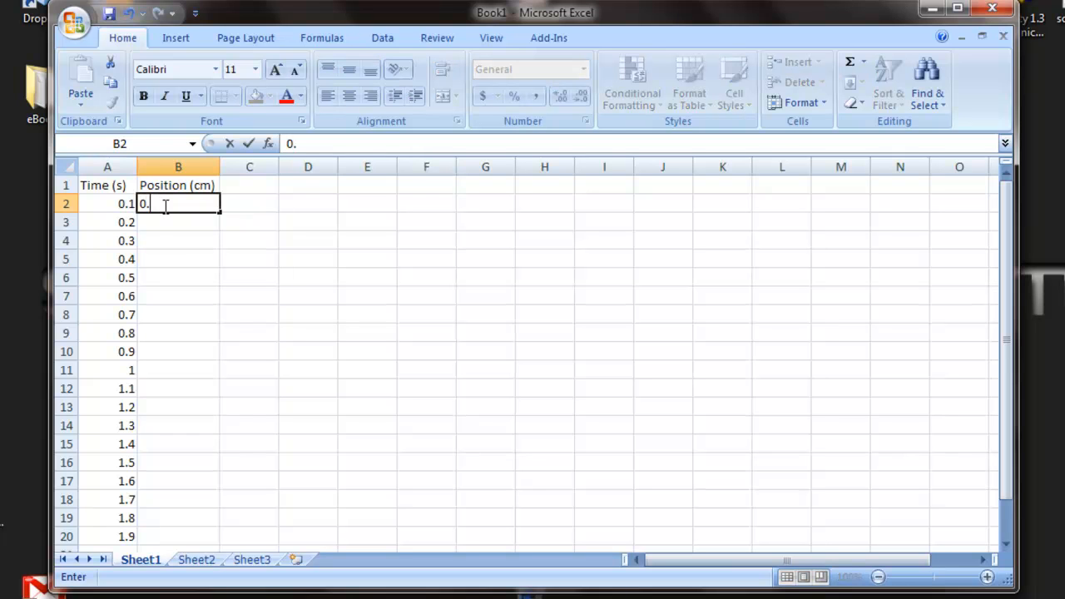
pyautogui.write('3')
pyautogui.press('Return')
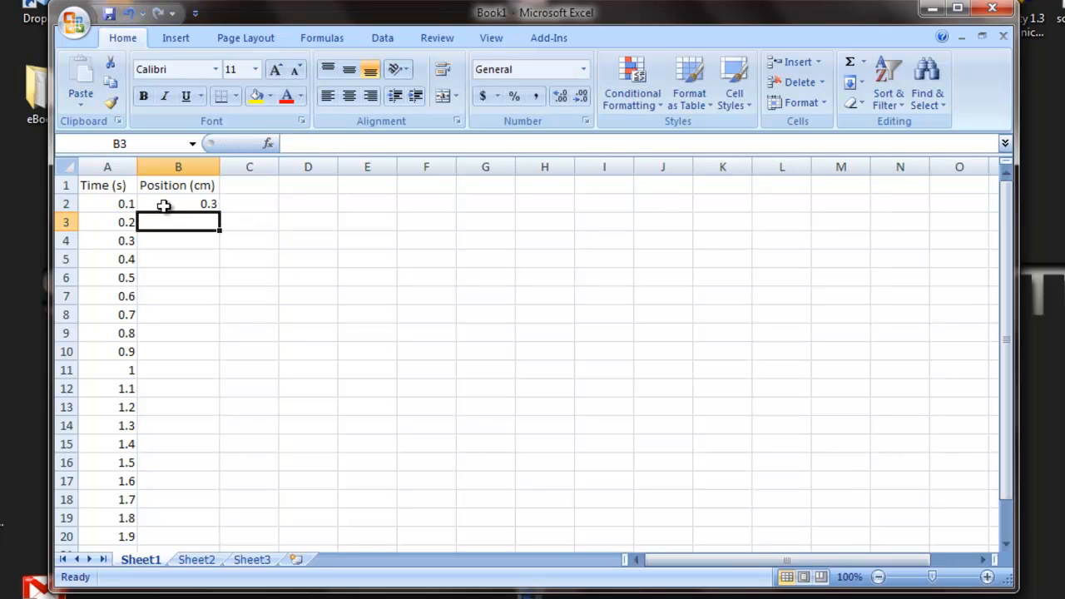
pyautogui.write('.')
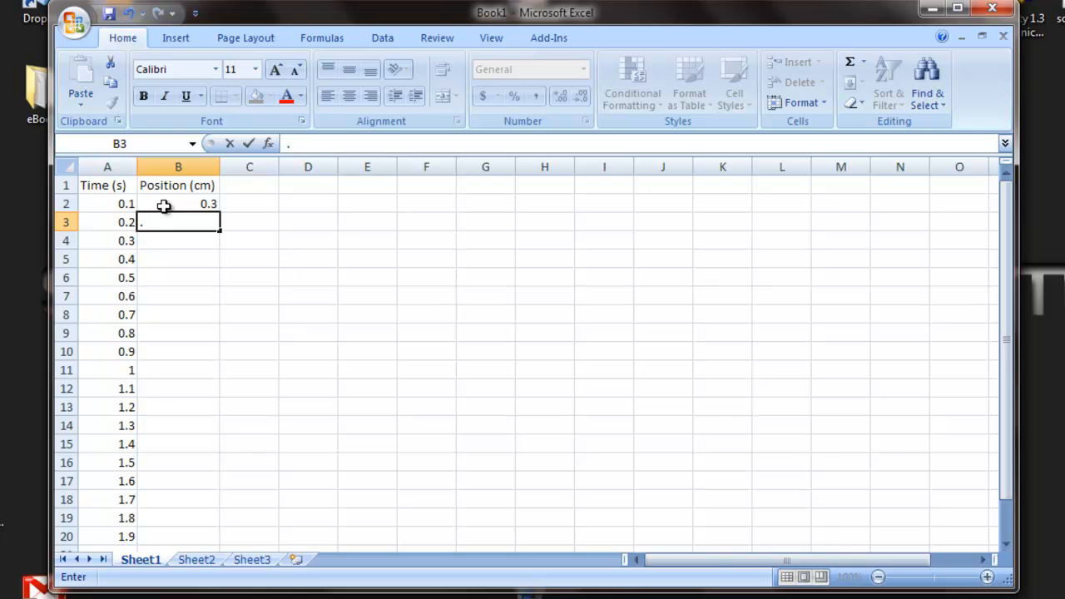
pyautogui.write('7')
pyautogui.press('Return')
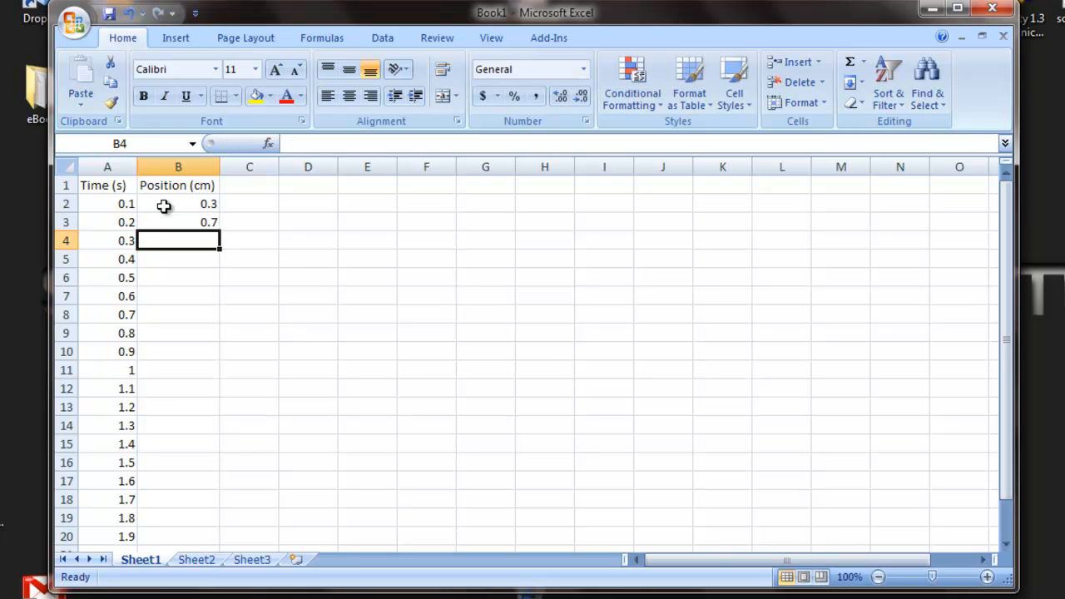
pyautogui.write('1.2')
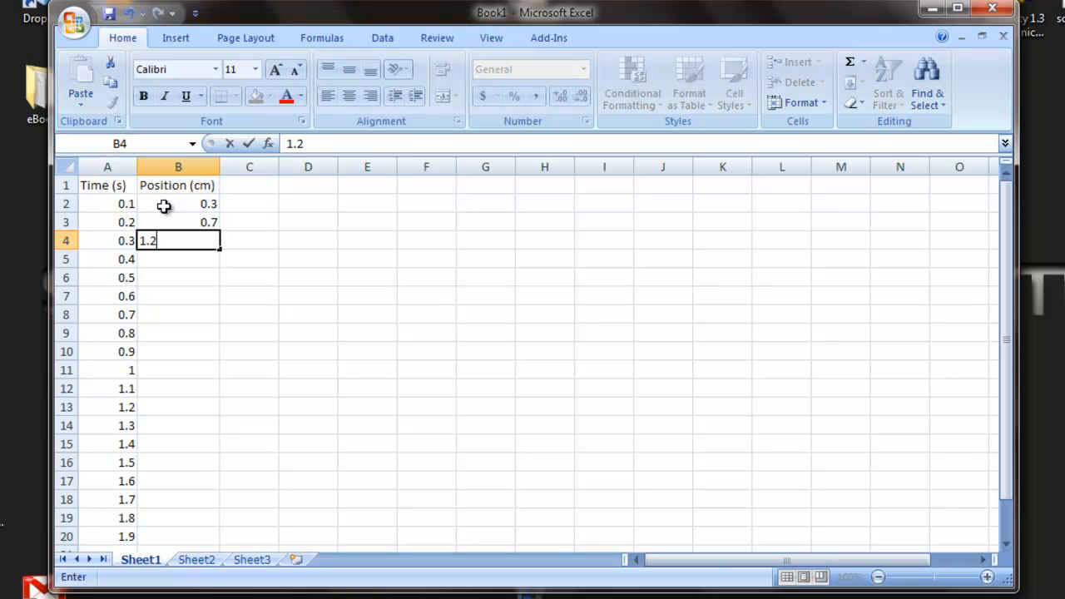
pyautogui.press('Return')
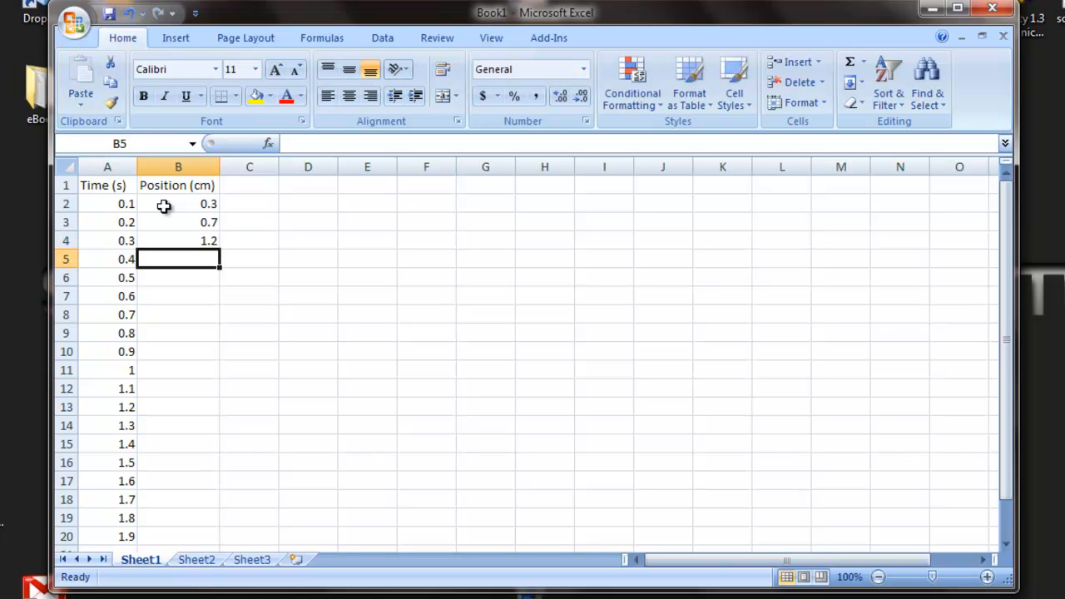
# Enter the position values 1.9, 2.4, 3.5 and 5.0 in cells B5 to B8.
pyautogui.write('1.9')
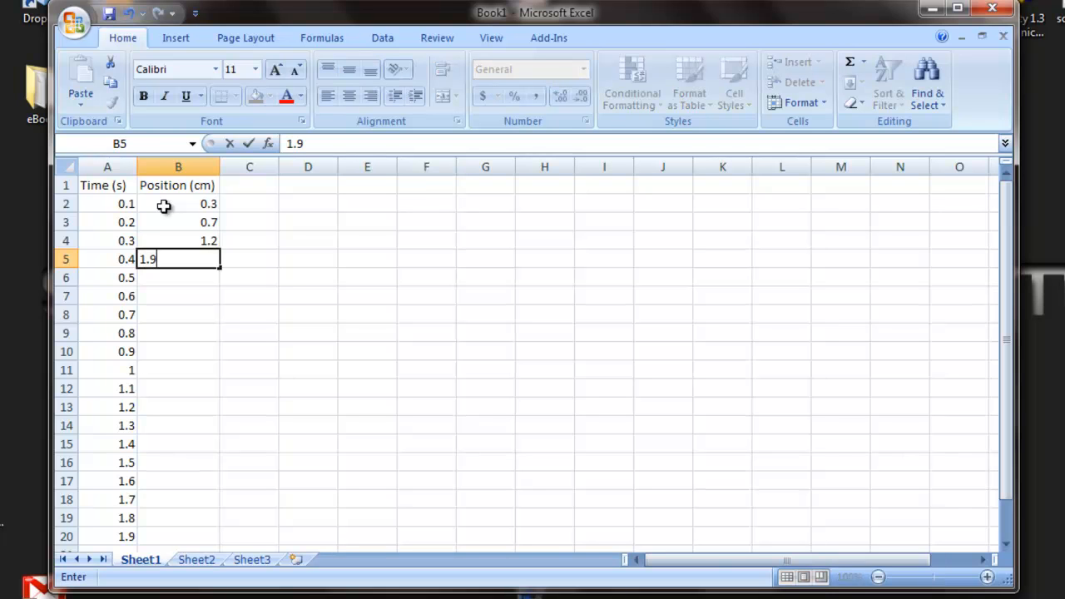
pyautogui.press('Return')
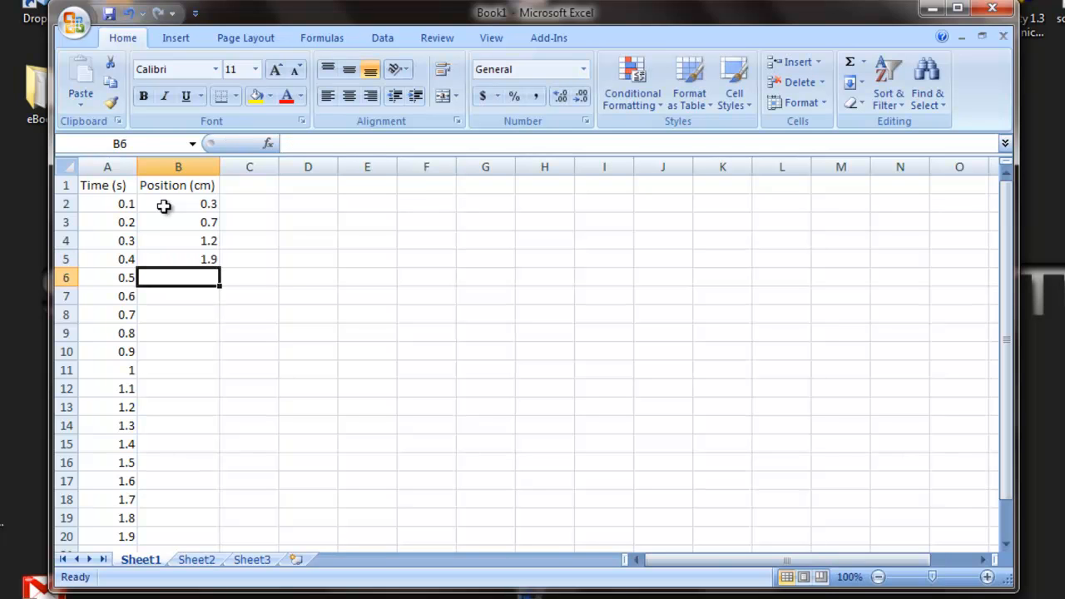
pyautogui.write('2.4')
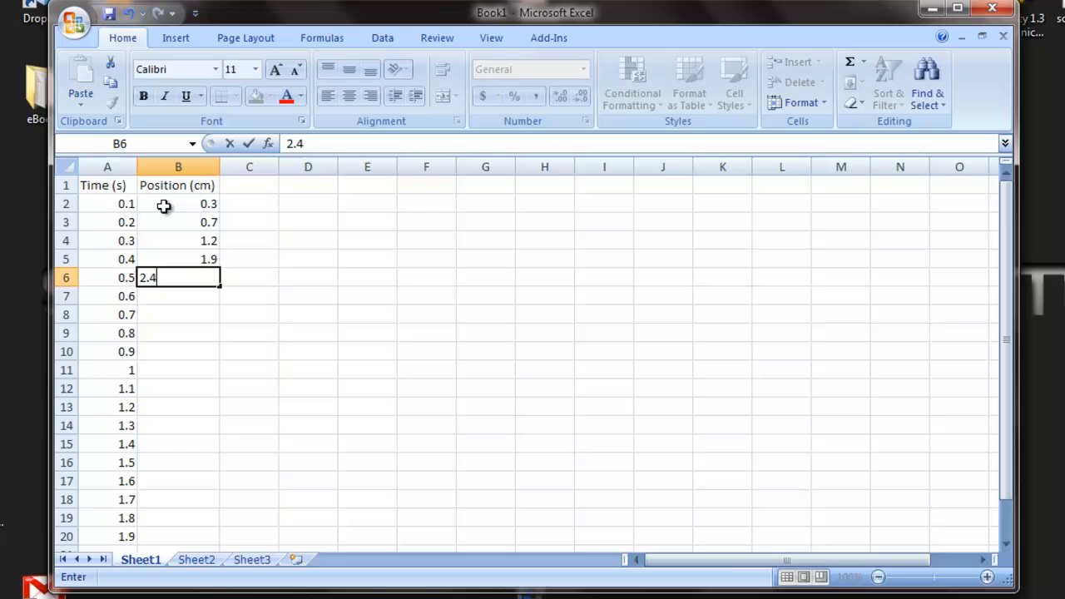
pyautogui.press('Return')
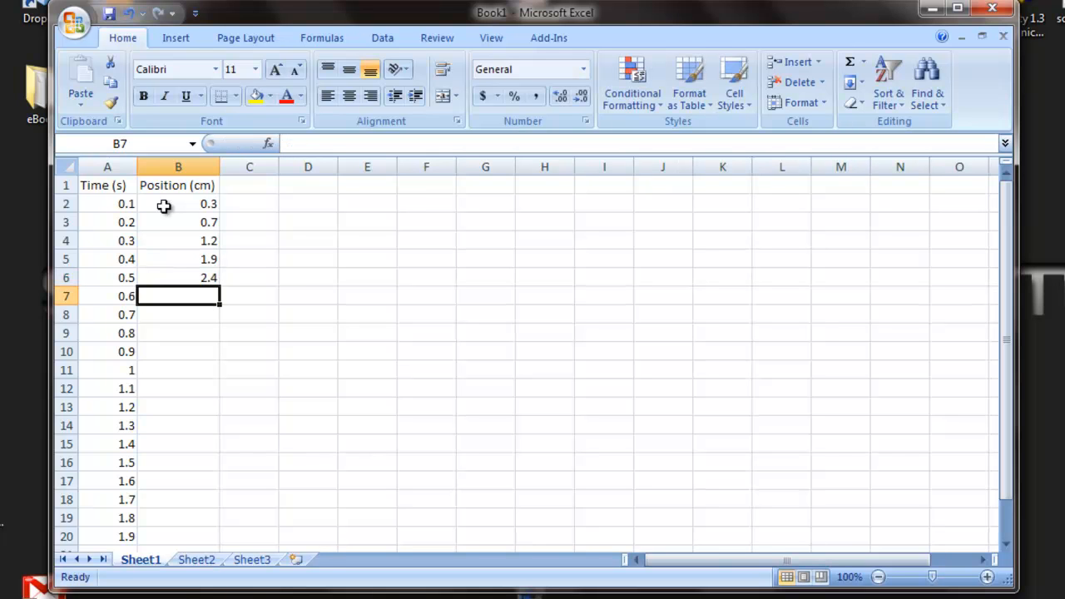
pyautogui.write('3.5')
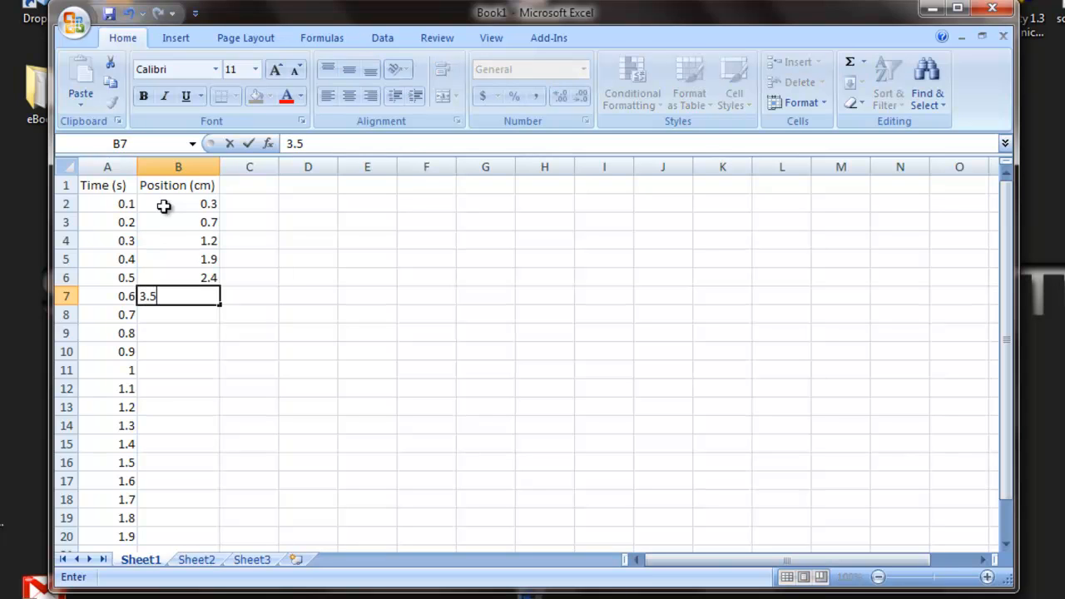
pyautogui.press('Return')
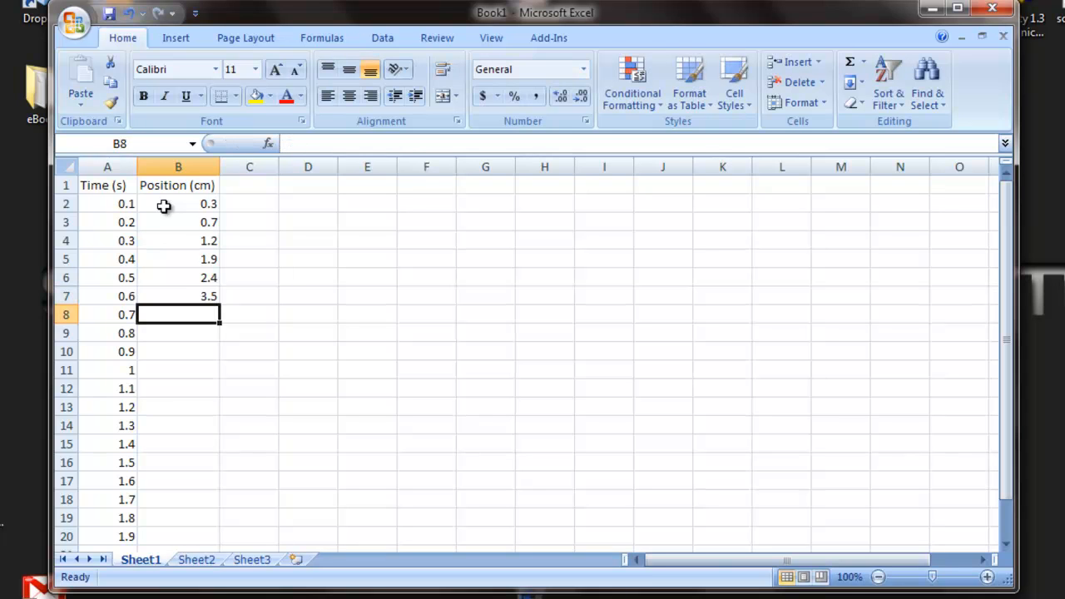
pyautogui.write('5.0')
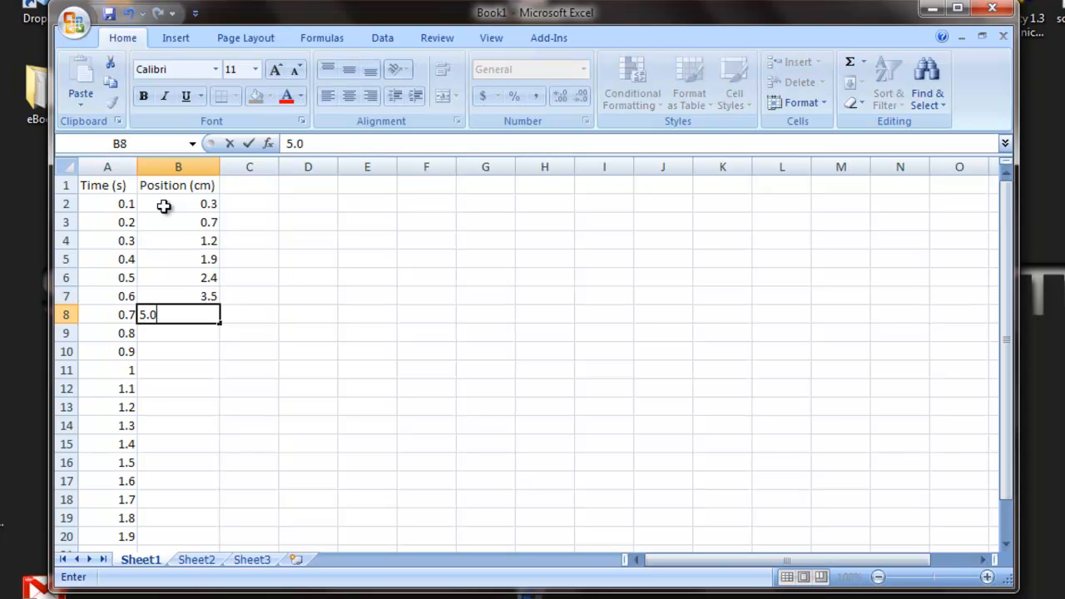
pyautogui.press('Return')
# Enter the position values 7.3, 8.4, 10.1, 13 and 17 in cells B9 to B13.
pyautogui.write('7.3')
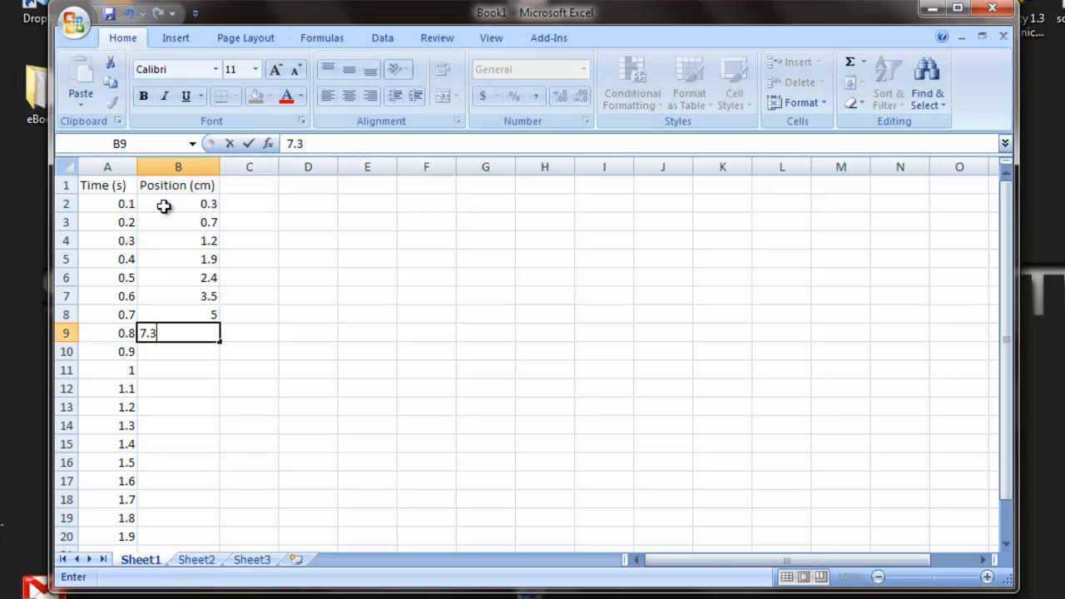
pyautogui.press('Return')
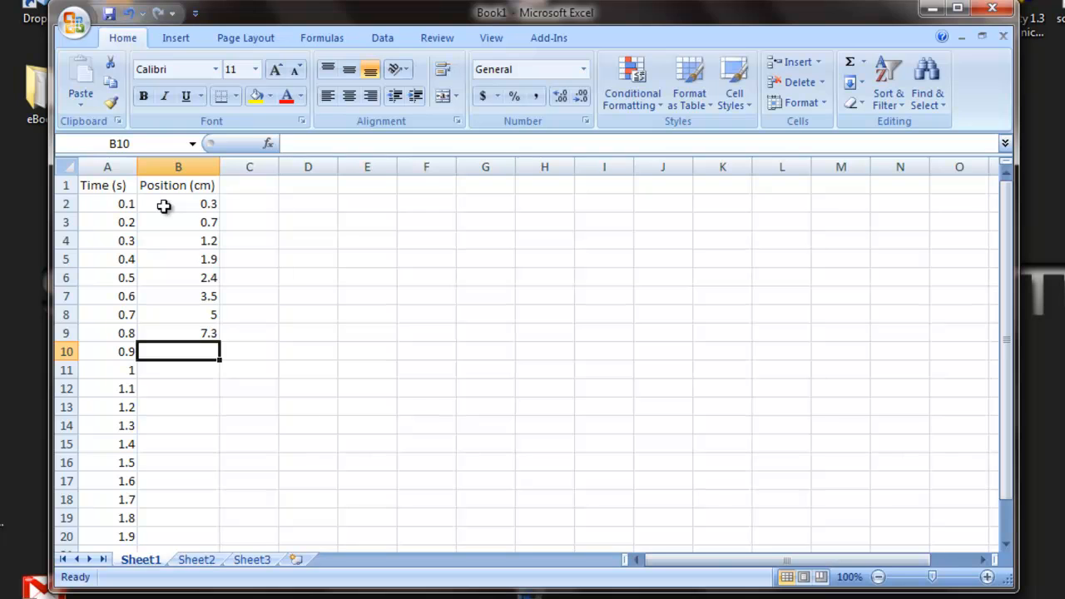
pyautogui.write('8.4')
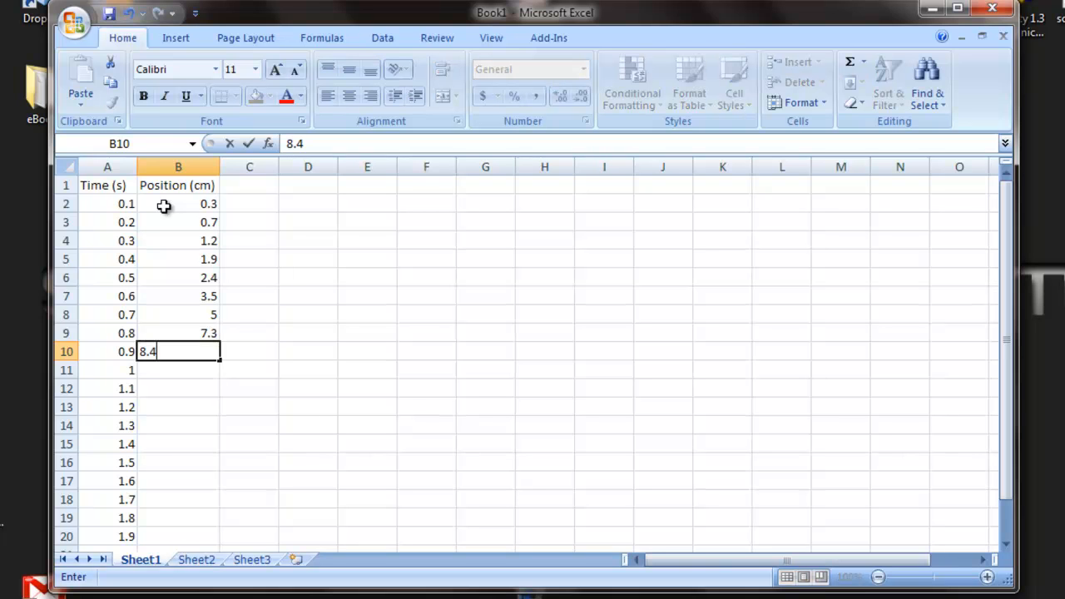
pyautogui.press('Return')
pyautogui.write('10.1')
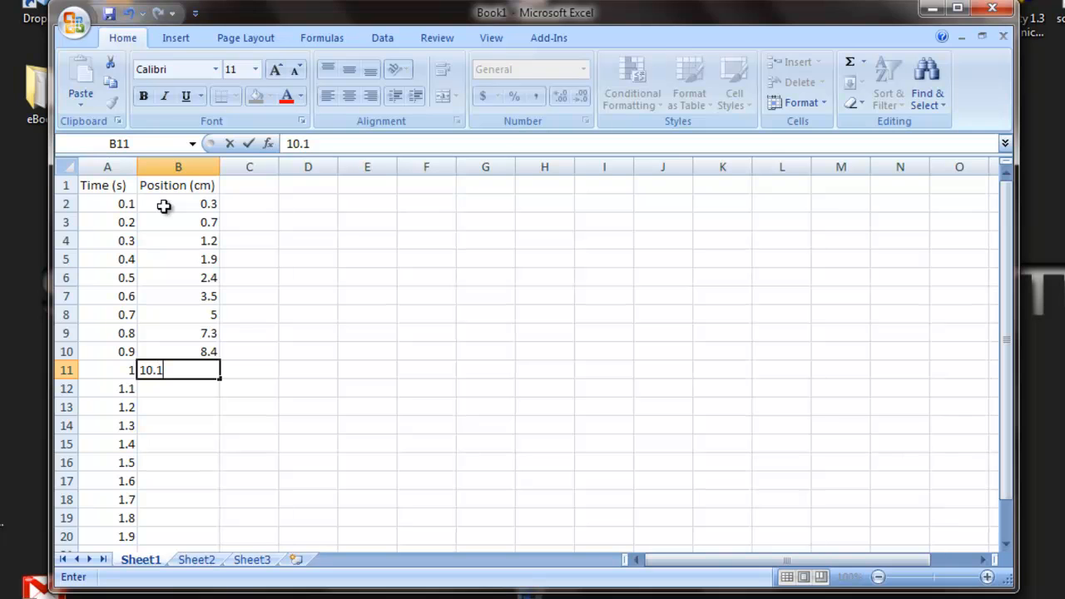
pyautogui.press('Return')
pyautogui.write('13')
pyautogui.press('Return')
pyautogui.write('17')
pyautogui.press('Return')
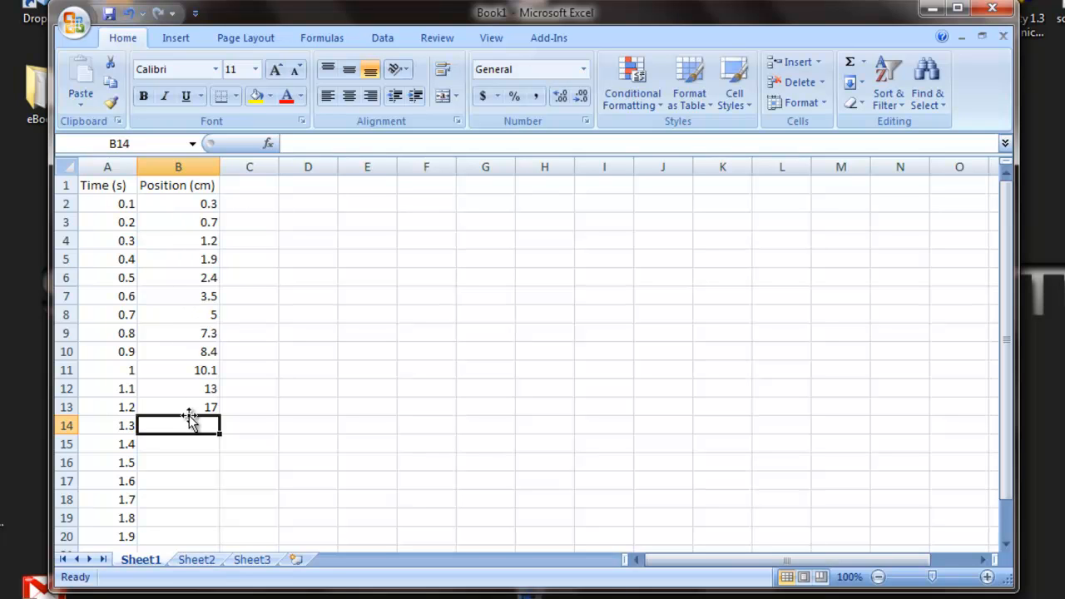
# Insert a scatter chart with smooth lines and markers from the time and position data in A2:B13.
pyautogui.moveTo(103, 205); pyautogui.dragTo(170, 407)
pyautogui.click(103, 204)
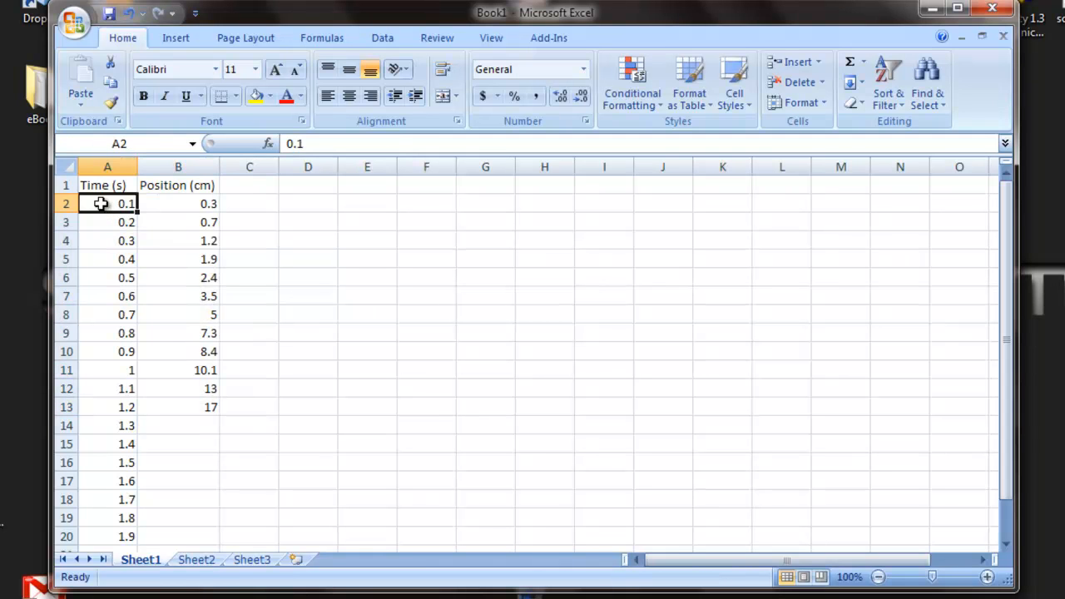
pyautogui.moveTo(101, 204); pyautogui.dragTo(185, 407)
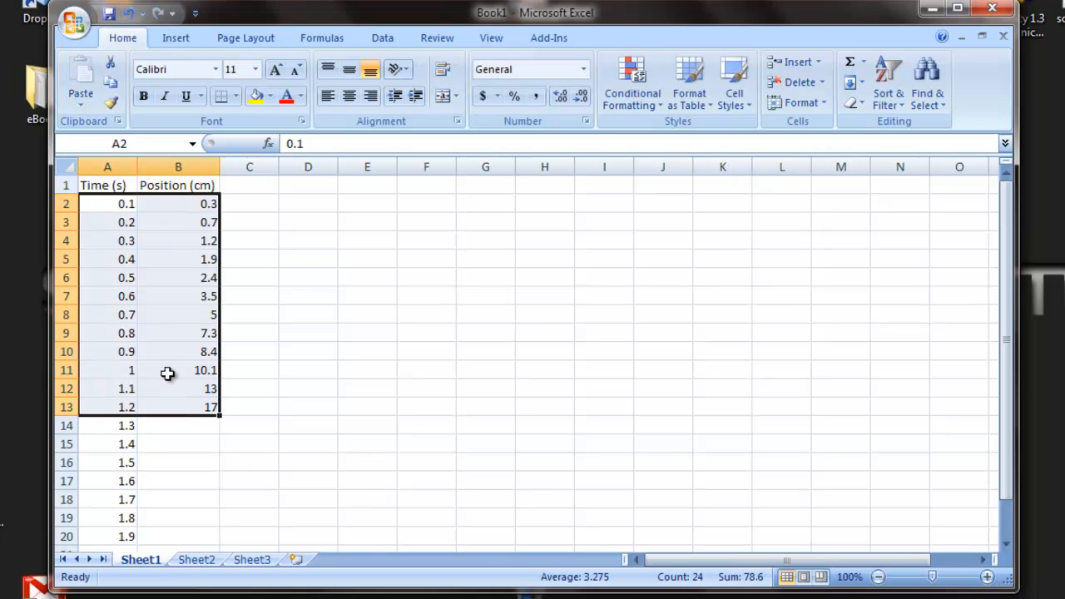
pyautogui.click(177, 42)
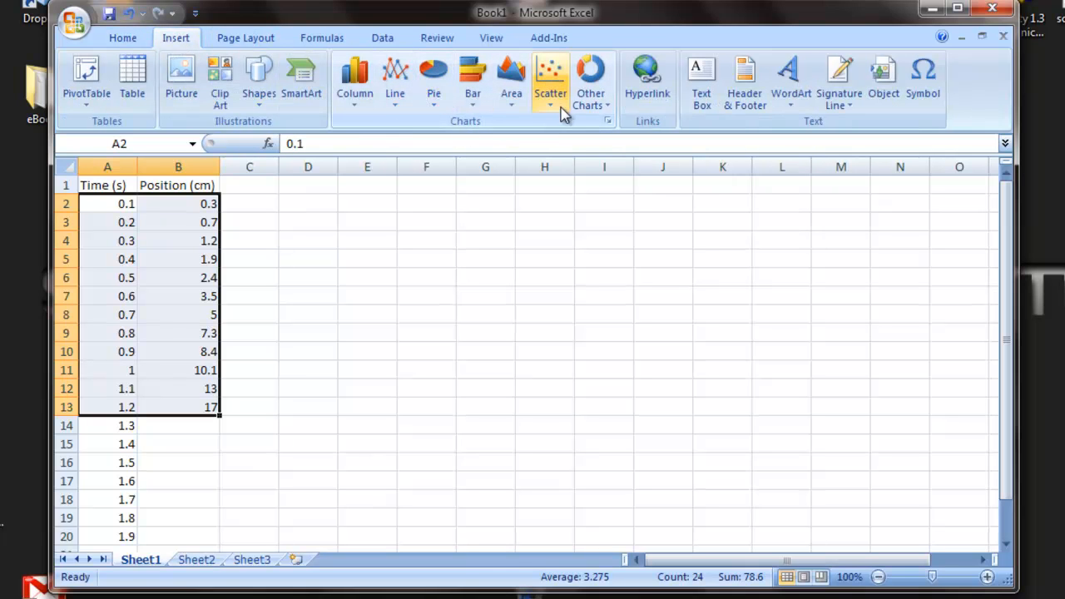
pyautogui.click(553, 87)
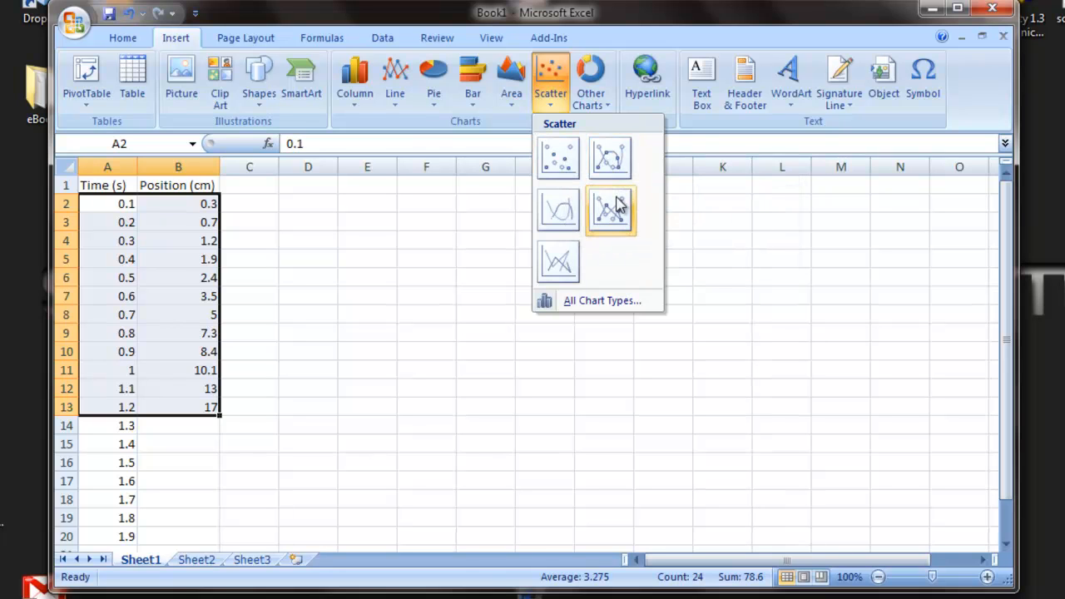
pyautogui.click(613, 157)
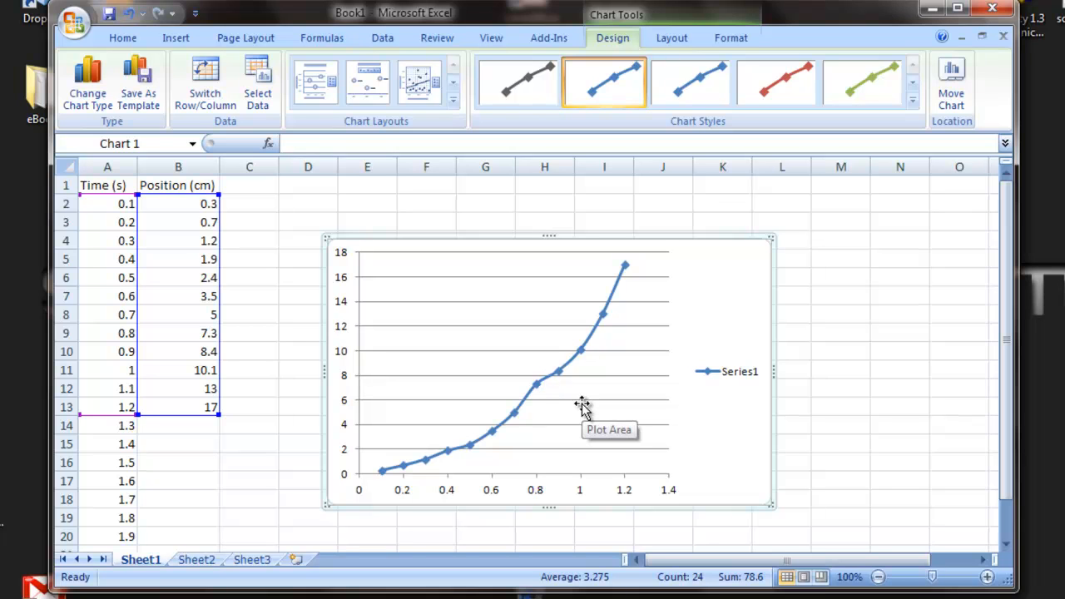
# Delete the chart's legend and add a chart title above the plot.
pyautogui.click(729, 377)
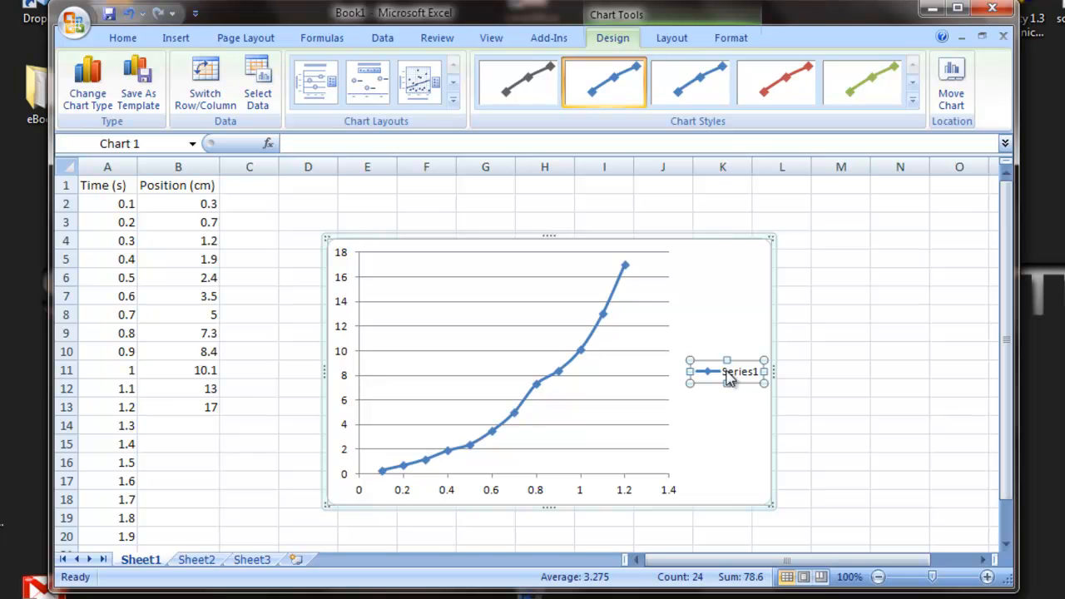
pyautogui.press('Delete')
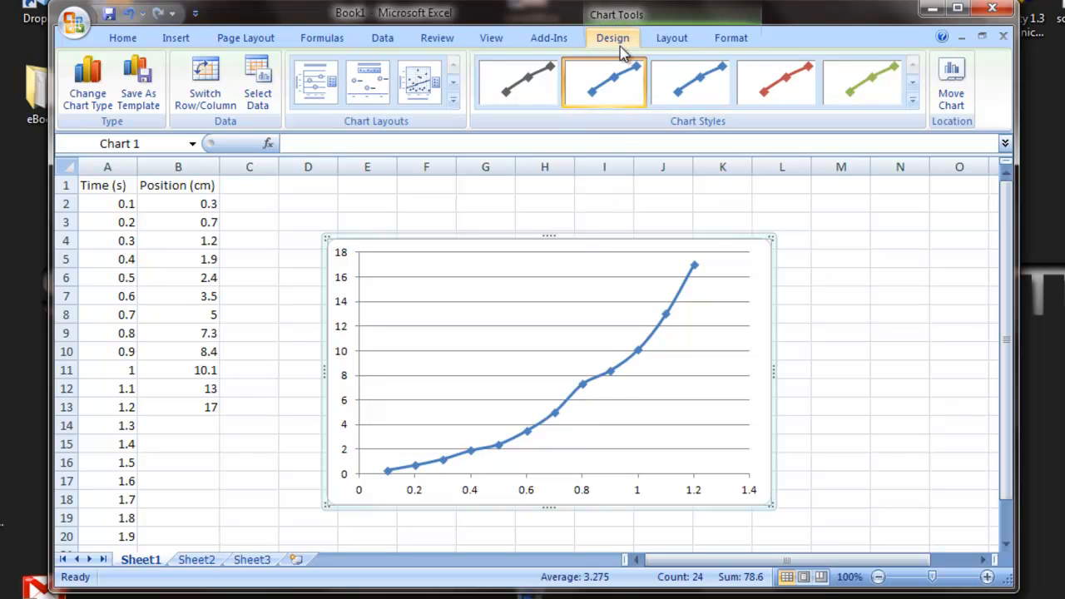
pyautogui.click(673, 42)
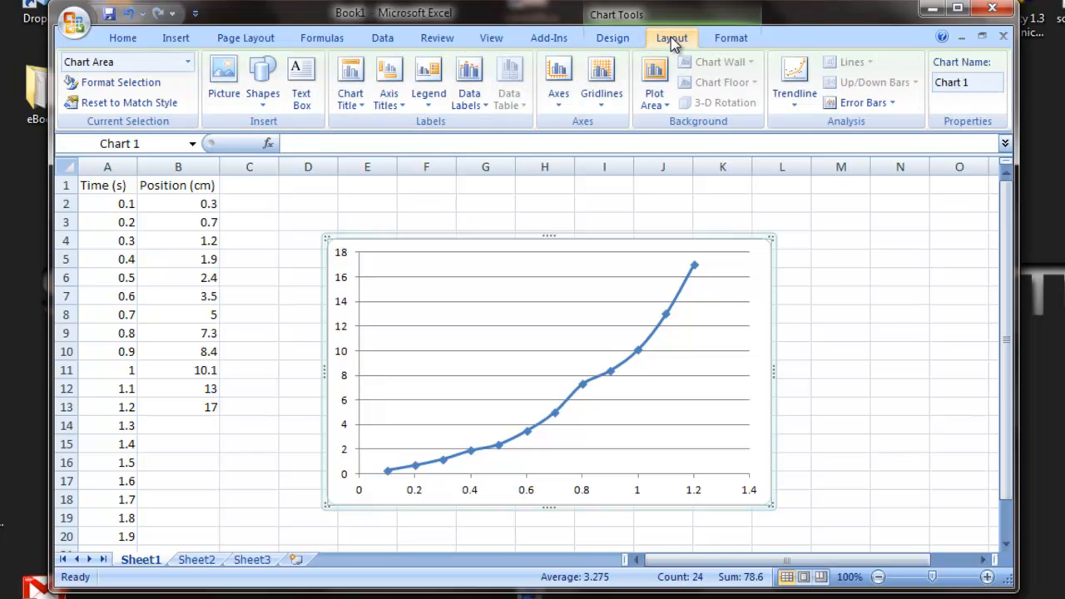
pyautogui.click(358, 113)
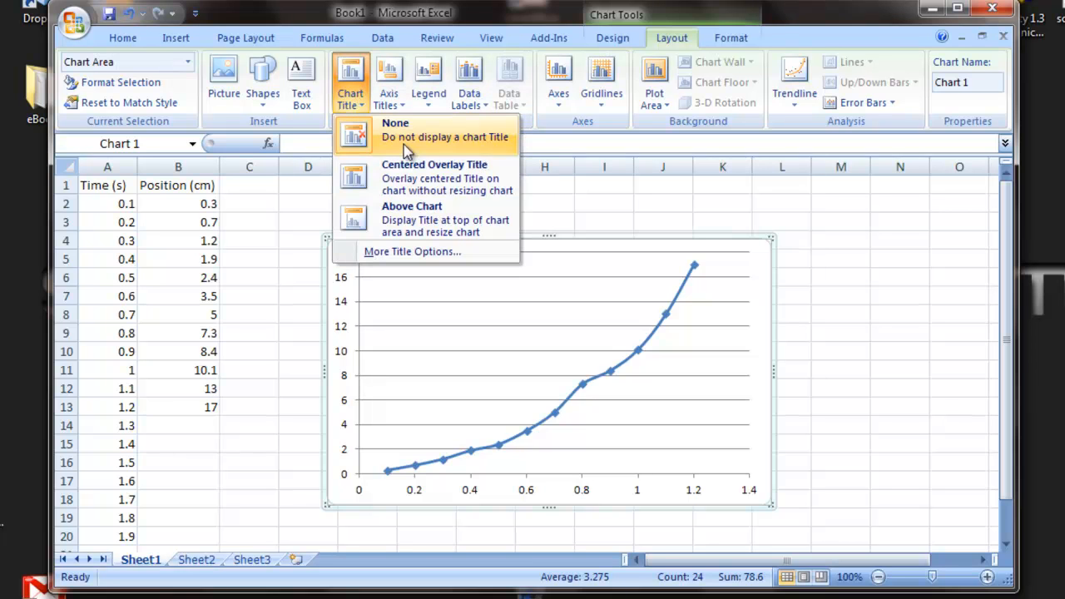
pyautogui.click(410, 214)
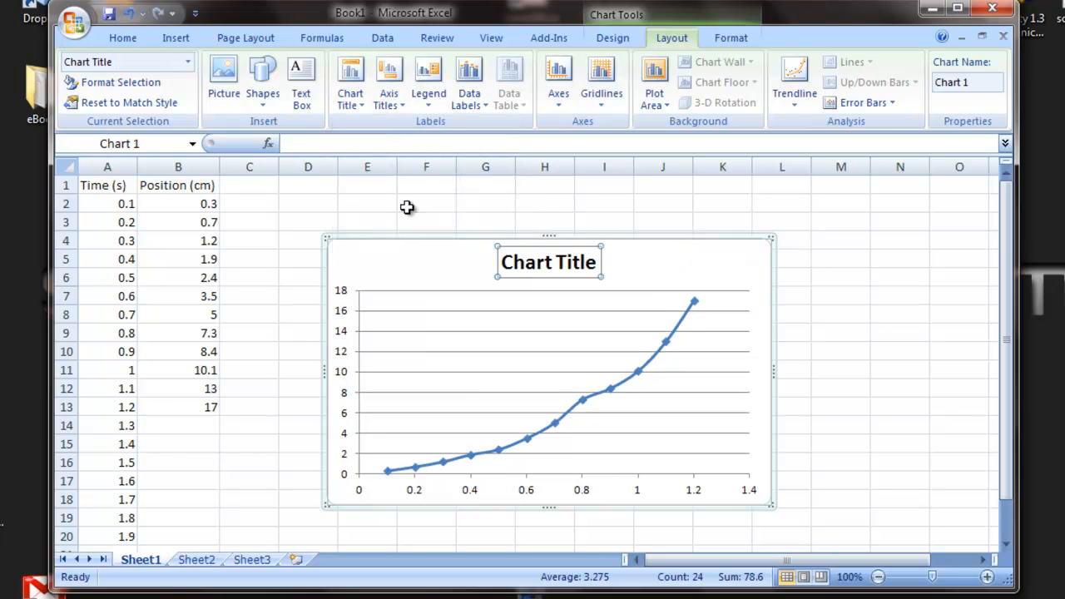
# Replace the chart title's placeholder text with "Position vs. Time".
pyautogui.click(590, 260)
pyautogui.press('BackSpace')
pyautogui.press('BackSpace')
pyautogui.press('BackSpace')
pyautogui.press('BackSpace')
pyautogui.press('BackSpace')
pyautogui.press('BackSpace')
pyautogui.press('BackSpace')
pyautogui.press('BackSpace')
pyautogui.press('BackSpace')
pyautogui.press('BackSpace')
pyautogui.press('BackSpace')
pyautogui.write('Position vs. Time')
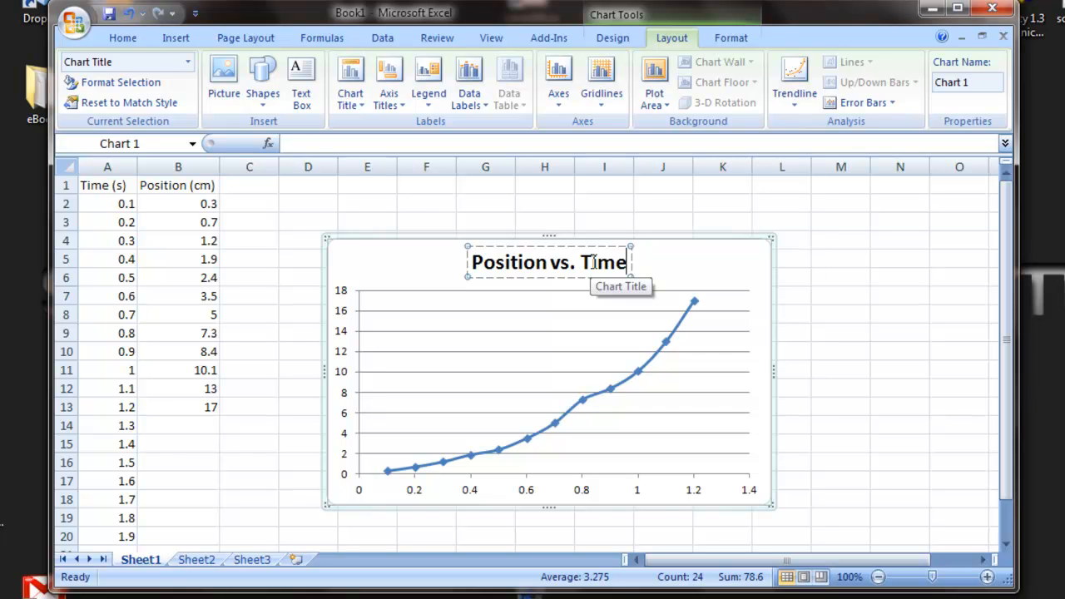
pyautogui.press('Return')
pyautogui.press('BackSpace')
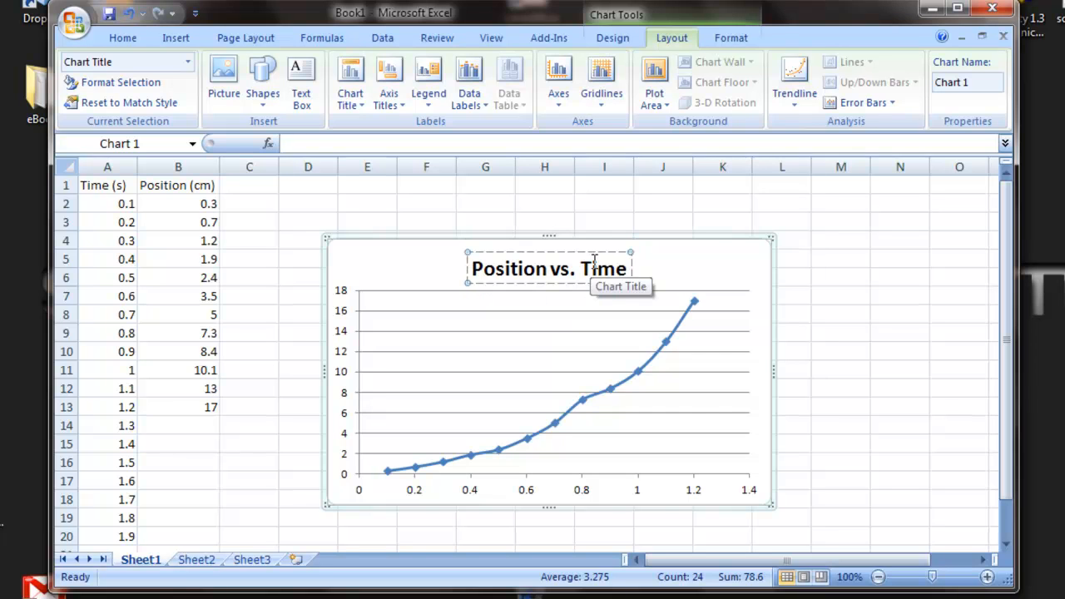
pyautogui.click(679, 265)
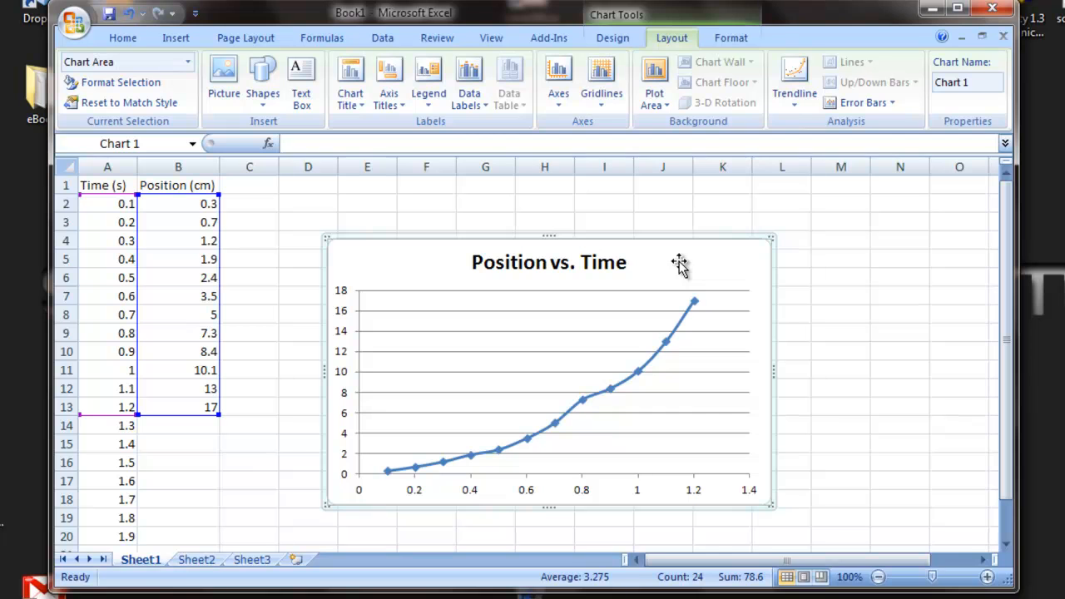
# Add a rotated title to the chart's primary vertical axis.
pyautogui.click(399, 107)
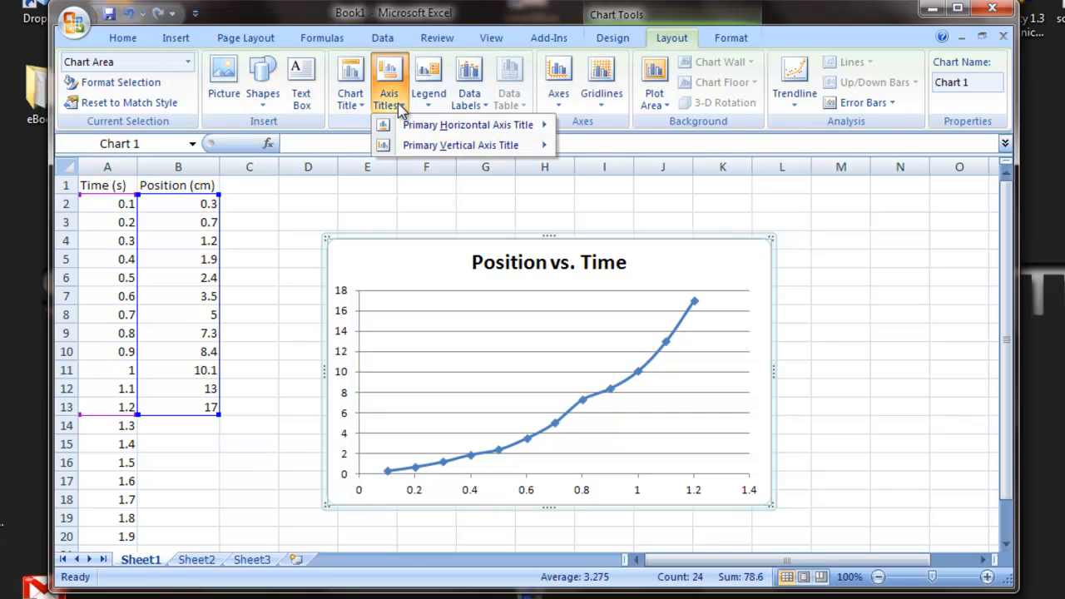
pyautogui.moveTo(439, 131)
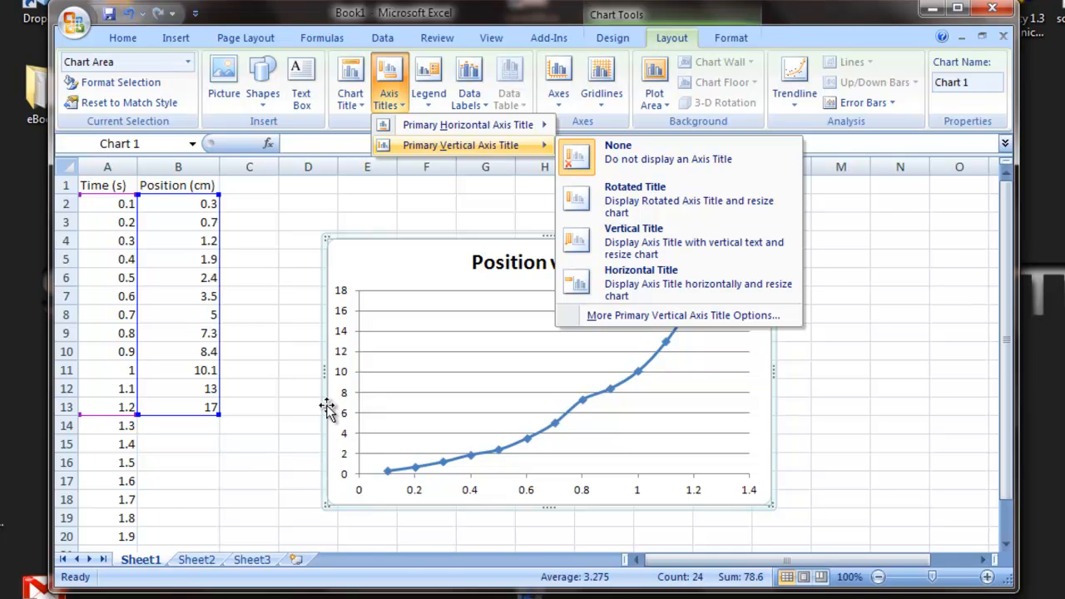
pyautogui.click(607, 207)
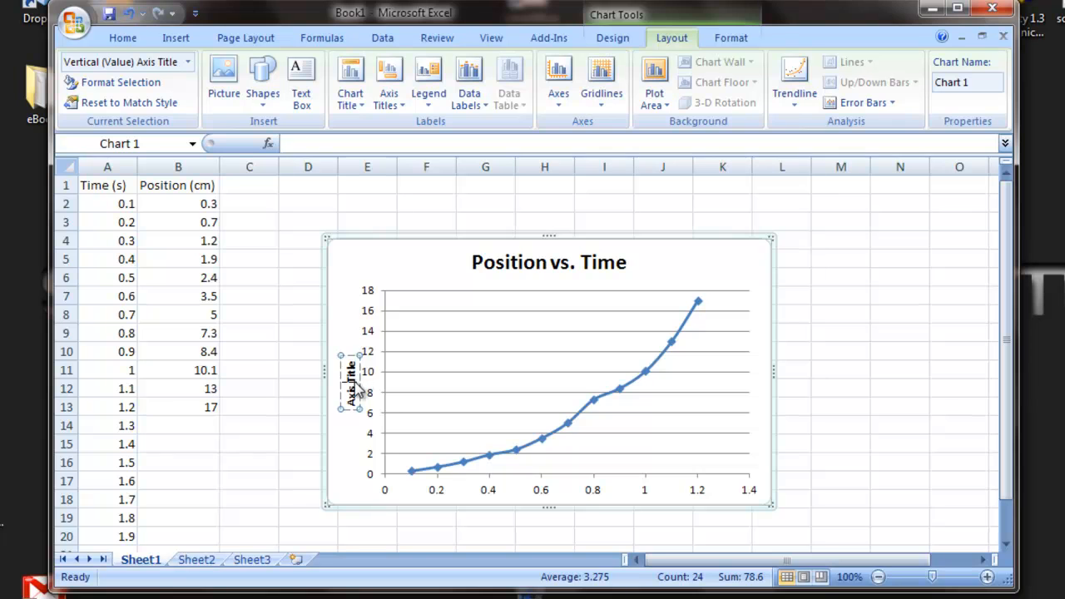
# Replace the vertical axis title's placeholder text with "Position (cm)".
pyautogui.click(356, 381)
pyautogui.press('Delete')
pyautogui.press('Delete')
pyautogui.press('Delete')
pyautogui.press('Delete')
pyautogui.press('Delete')
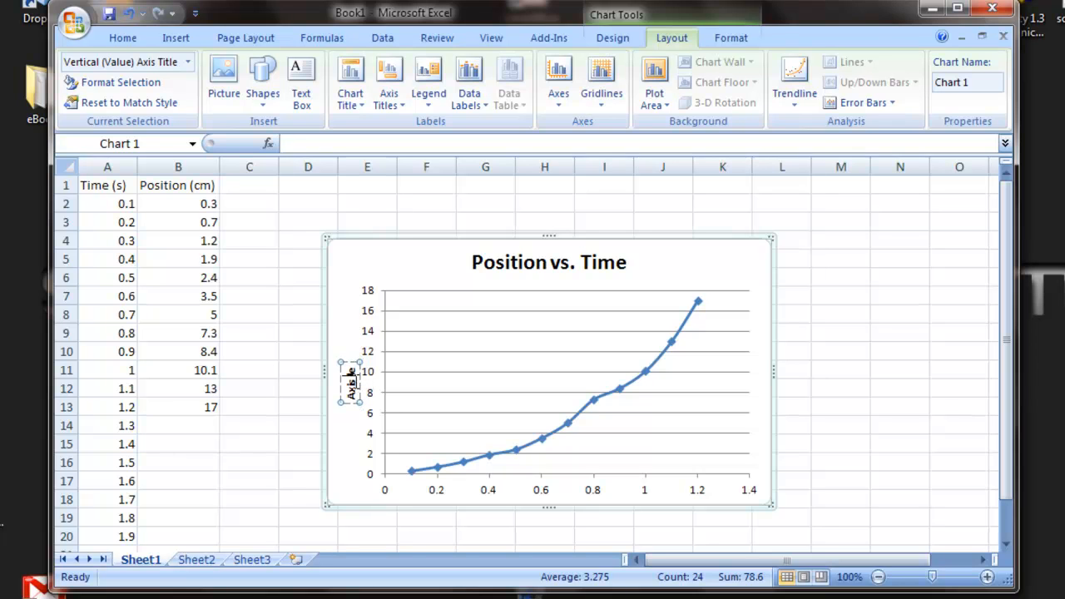
pyautogui.press('BackSpace')
pyautogui.press('BackSpace')
pyautogui.press('BackSpace')
pyautogui.press('BackSpace')
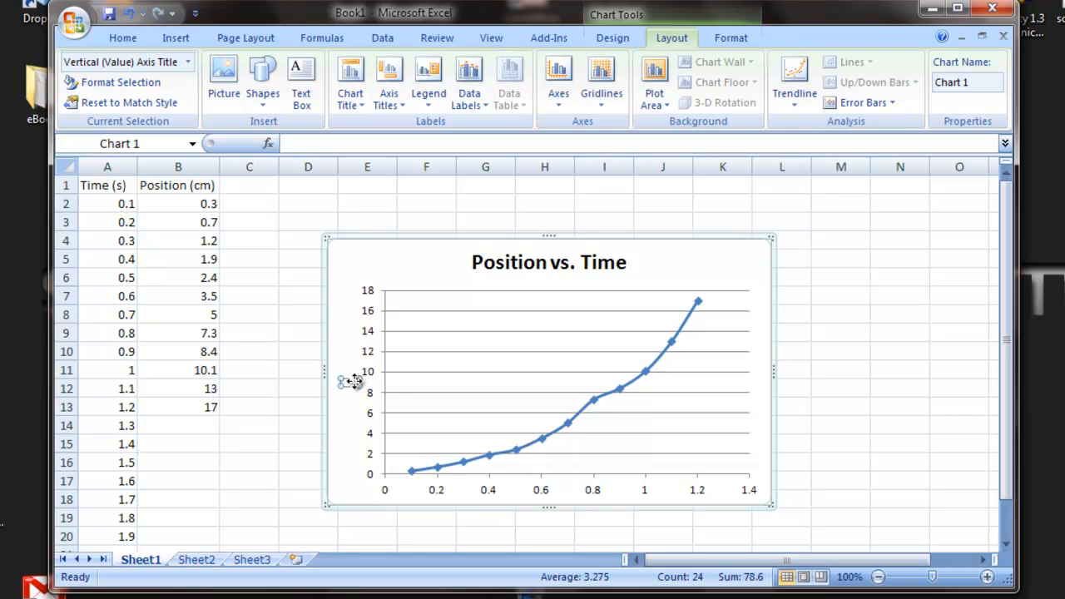
pyautogui.write('Position')
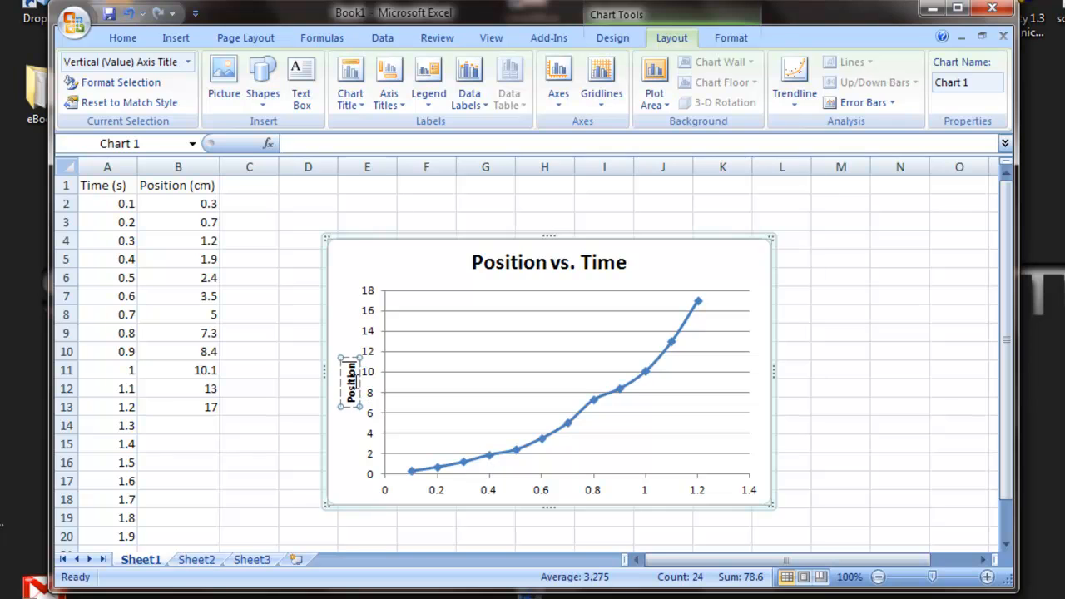
pyautogui.write(' (cm)')
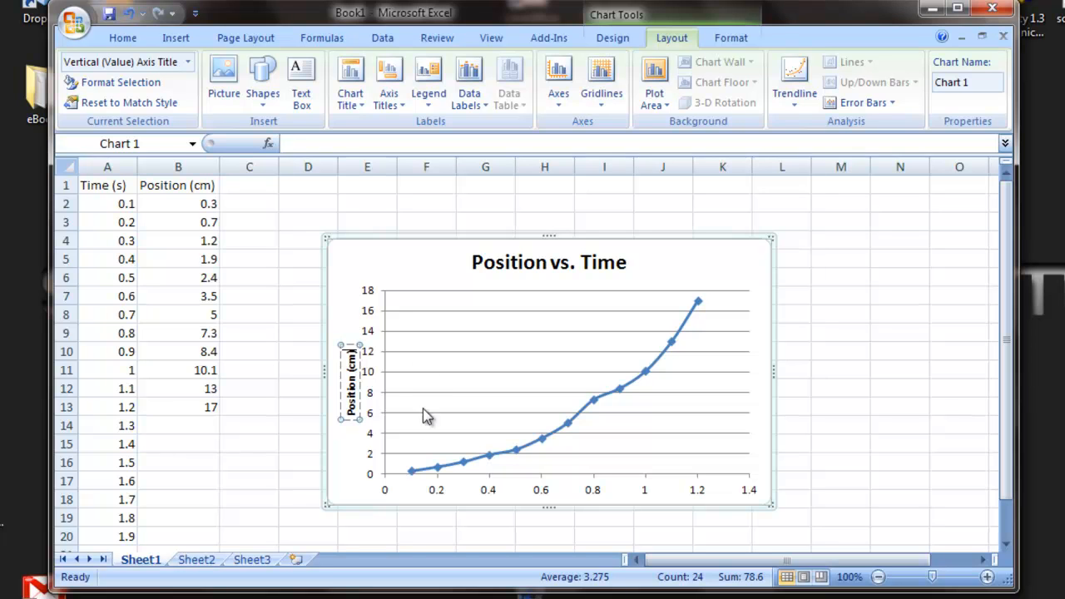
pyautogui.click(353, 451)
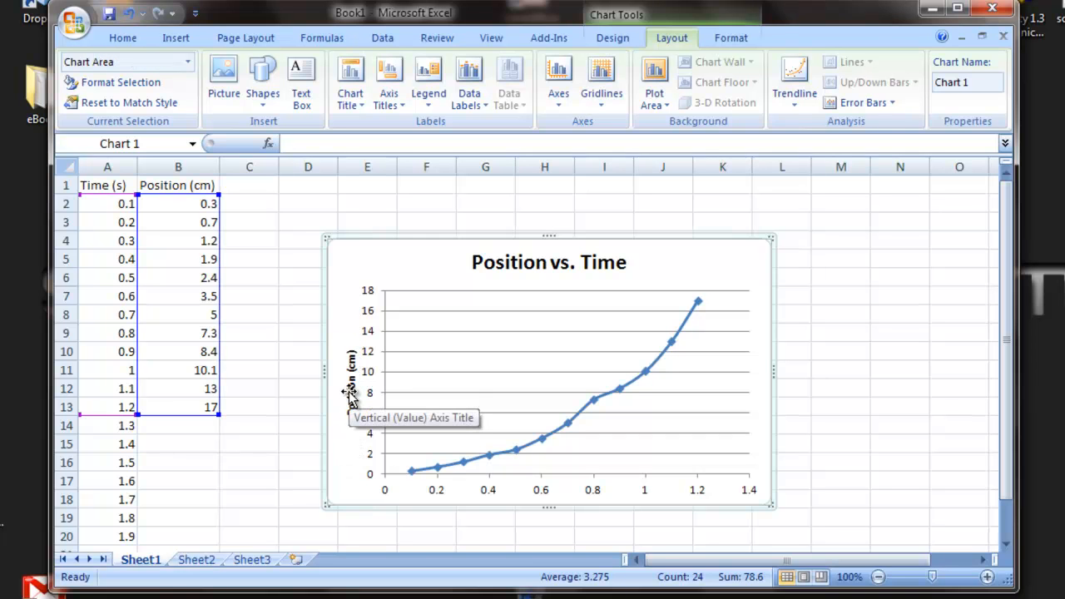
# Add a title below the primary horizontal axis and set its text to "Time (s)".
pyautogui.click(395, 103)
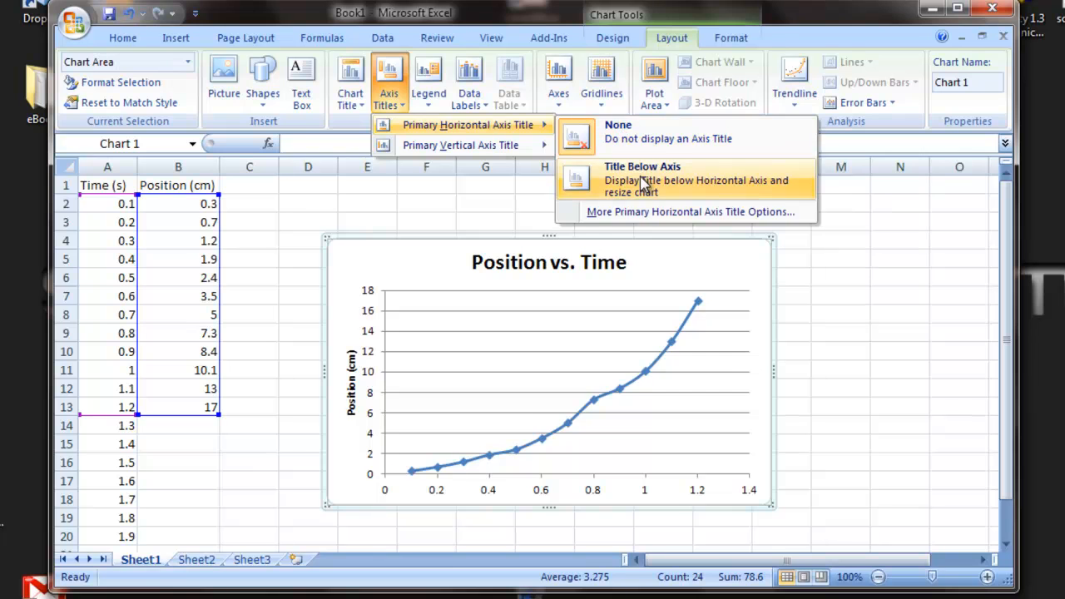
pyautogui.click(639, 175)
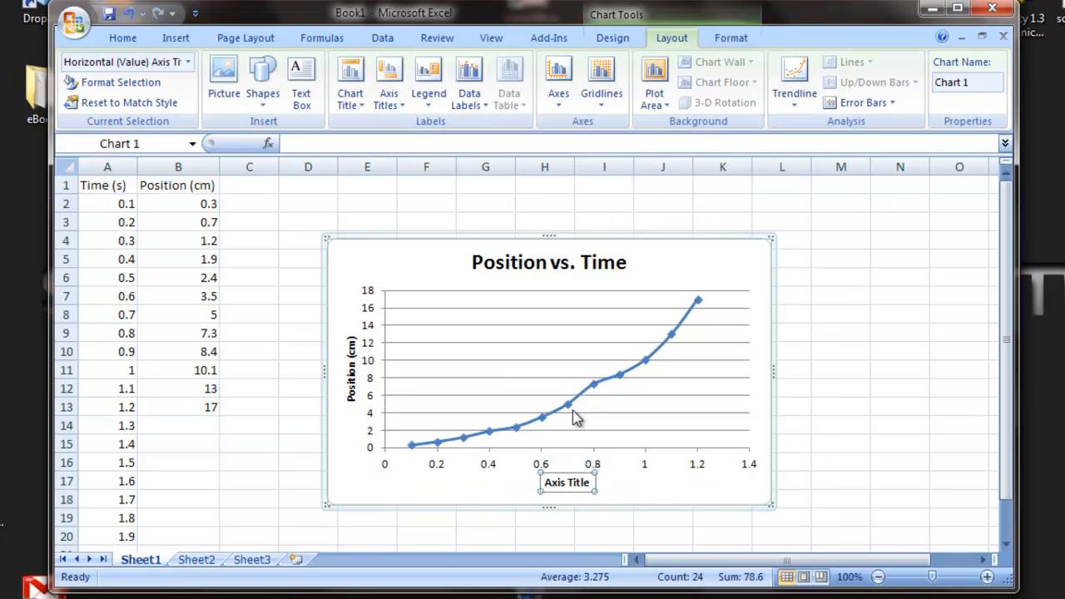
pyautogui.click(572, 486)
pyautogui.press('BackSpace')
pyautogui.press('BackSpace')
pyautogui.press('BackSpace')
pyautogui.press('BackSpace')
pyautogui.press('BackSpace')
pyautogui.press('BackSpace')
pyautogui.press('BackSpace')
pyautogui.press('BackSpace')
pyautogui.press('BackSpace')
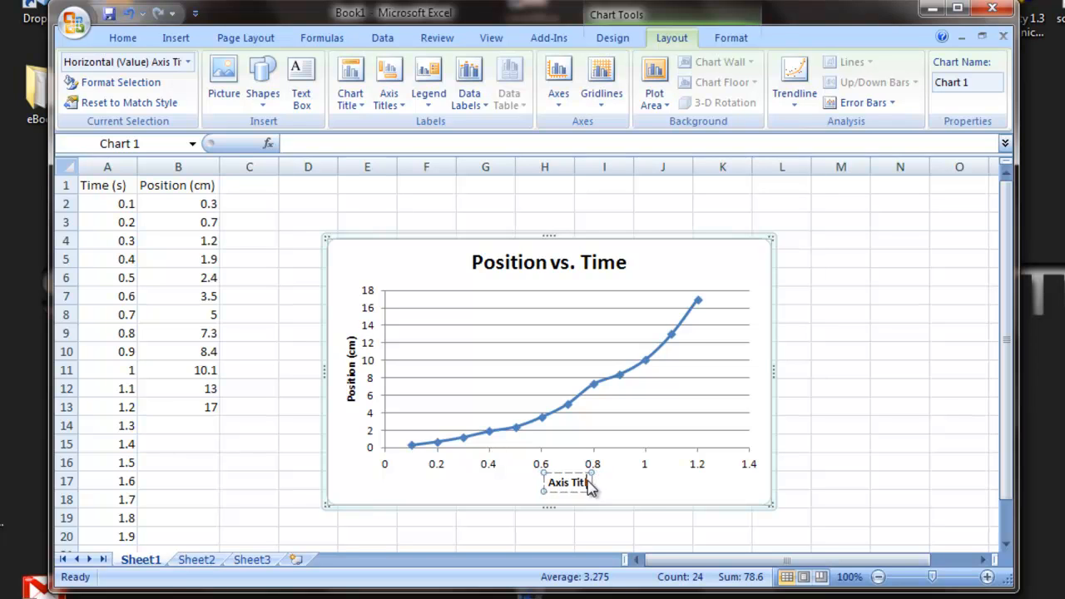
pyautogui.press('BackSpace')
pyautogui.write('Time (')
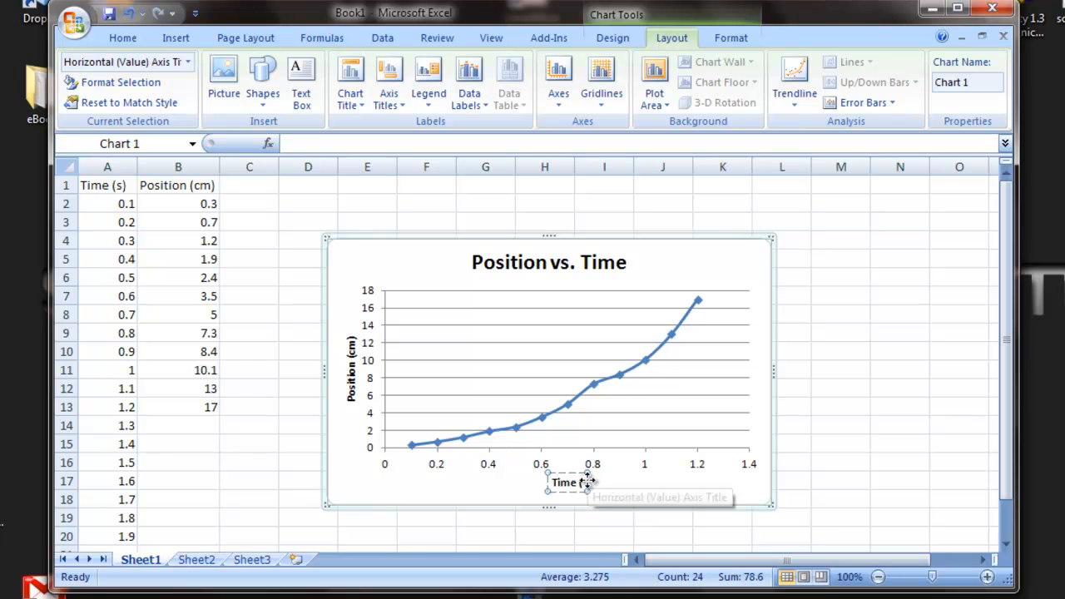
pyautogui.write('s)')
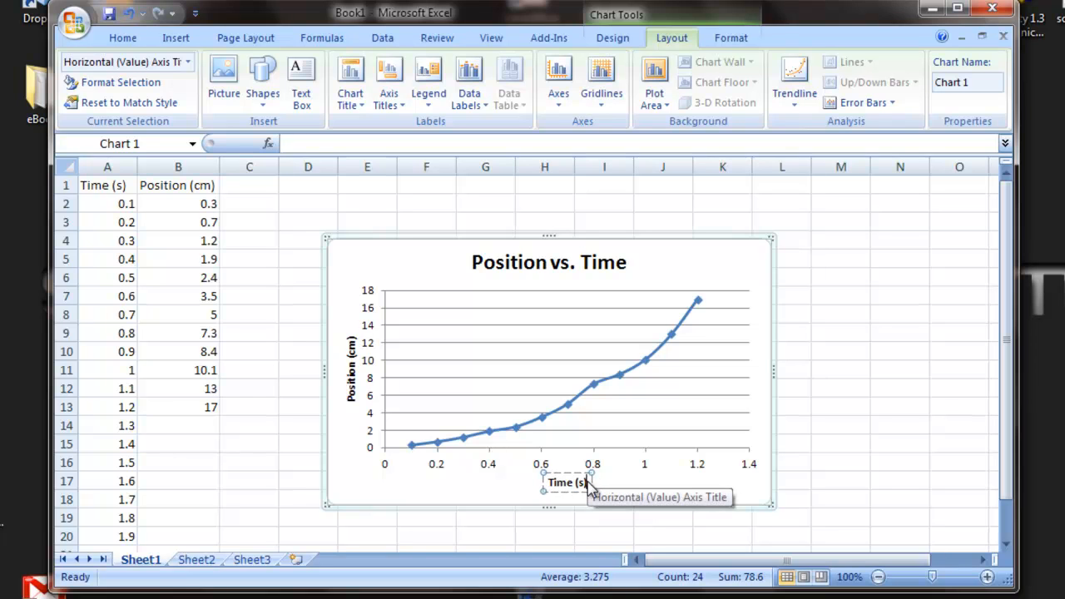
pyautogui.click(483, 483)
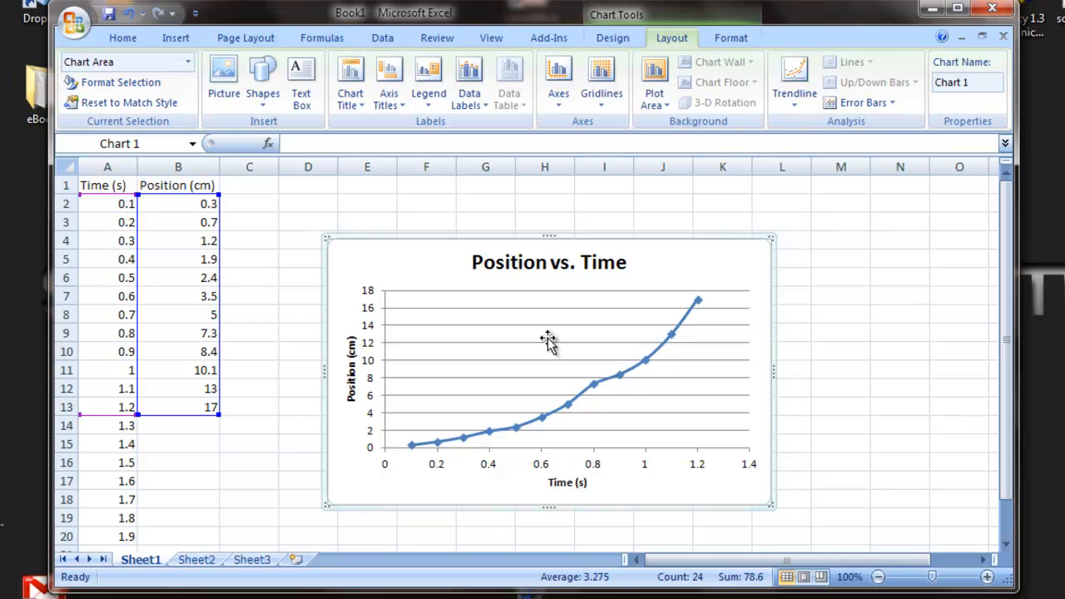
# Display the chart's primary vertical gridlines for major units, and switch them to minor gridlines.
pyautogui.click(603, 100)
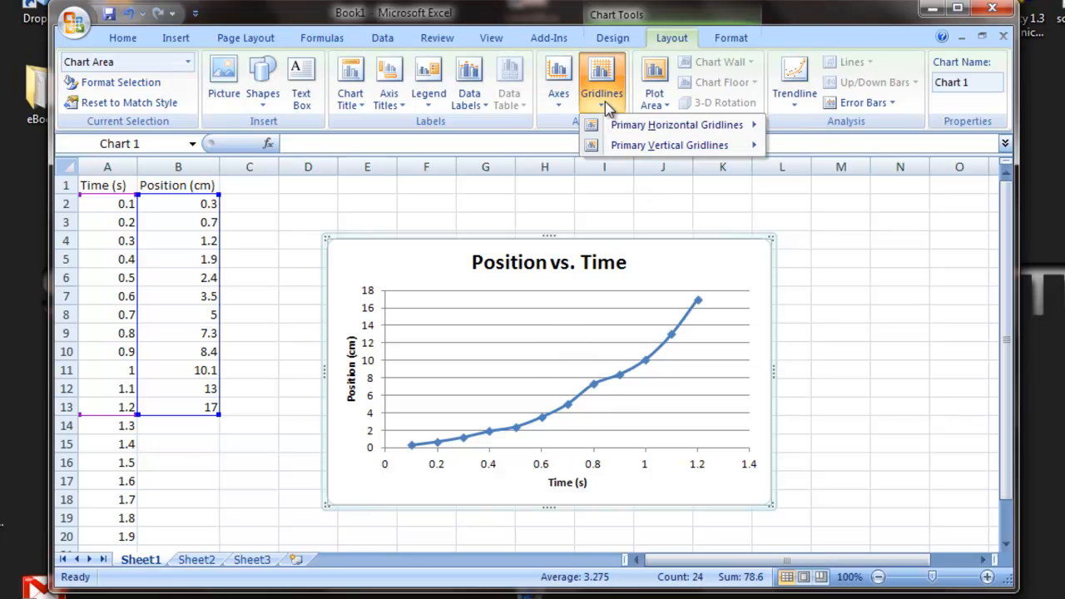
pyautogui.moveTo(645, 147)
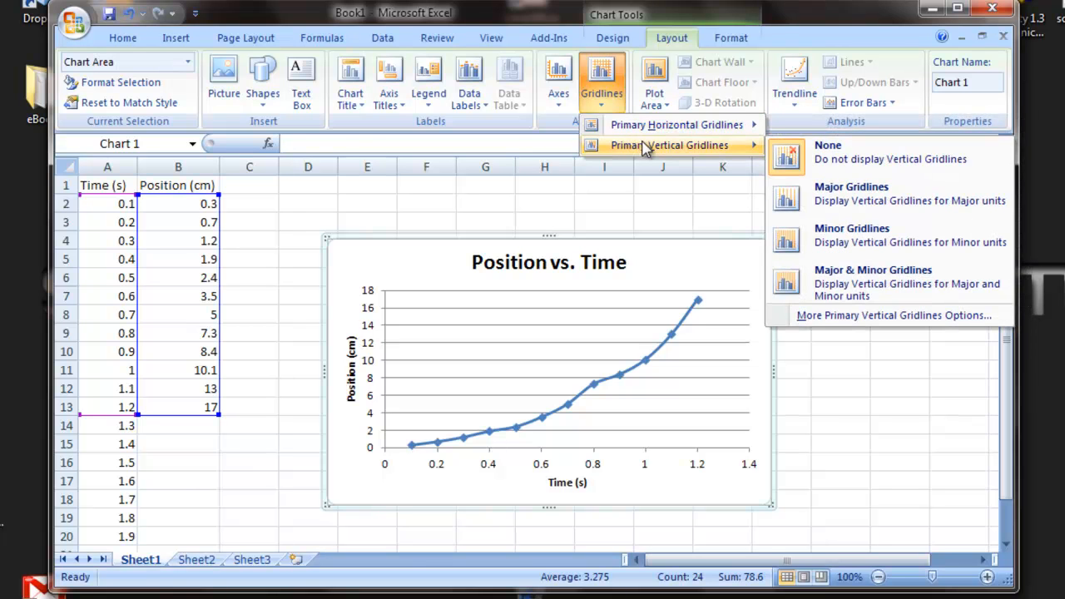
pyautogui.click(824, 197)
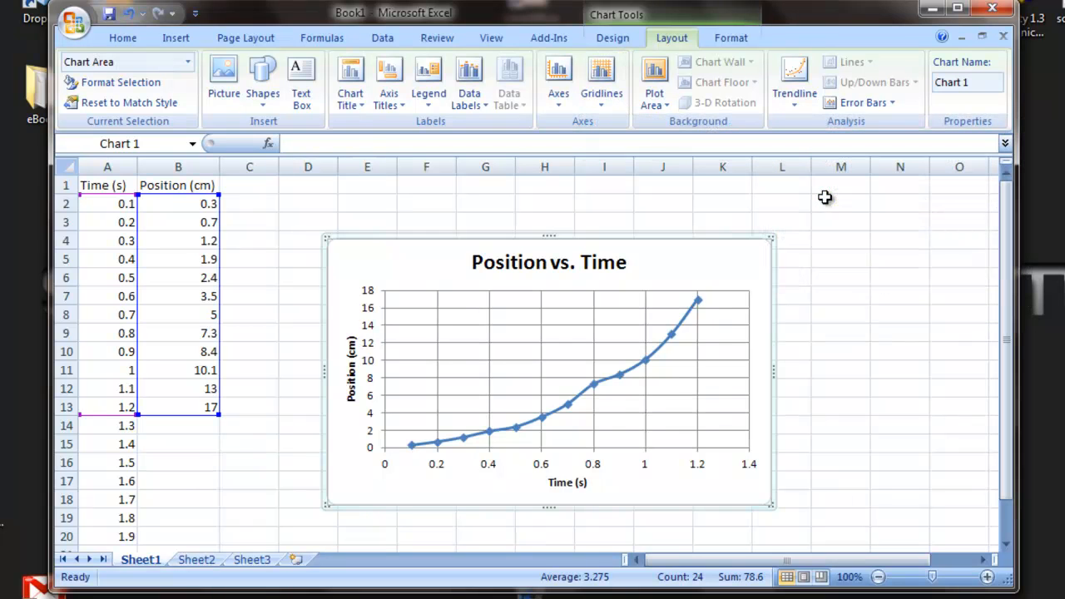
pyautogui.click(605, 106)
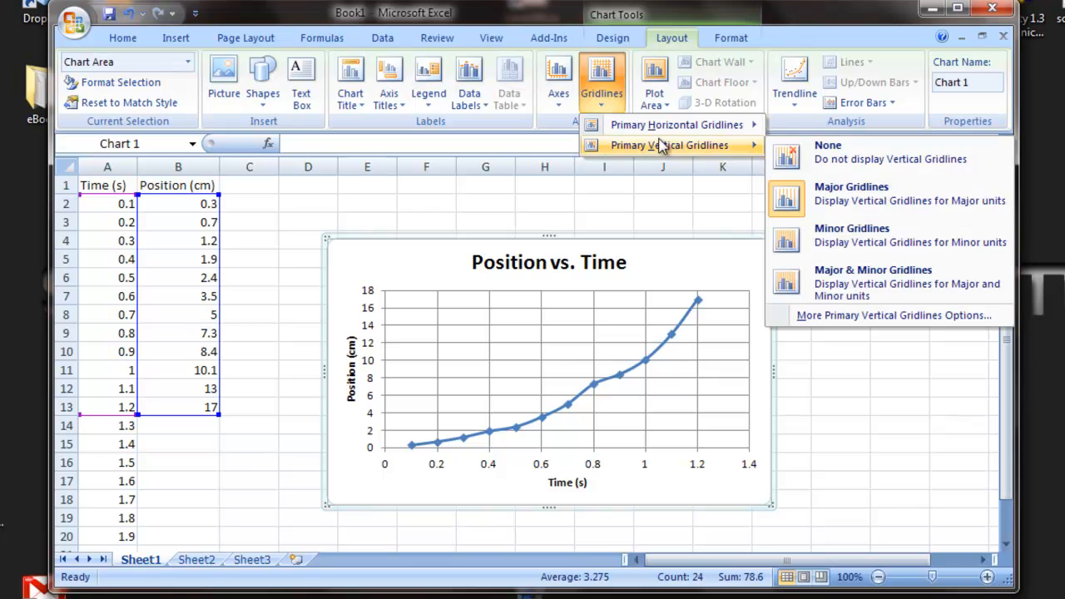
pyautogui.moveTo(674, 153)
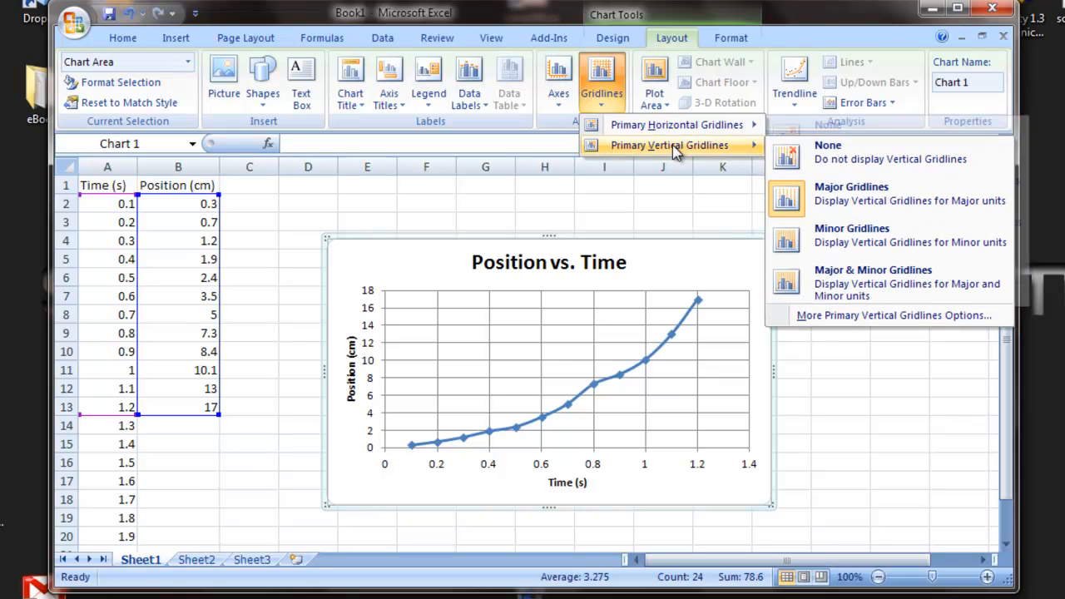
pyautogui.click(818, 236)
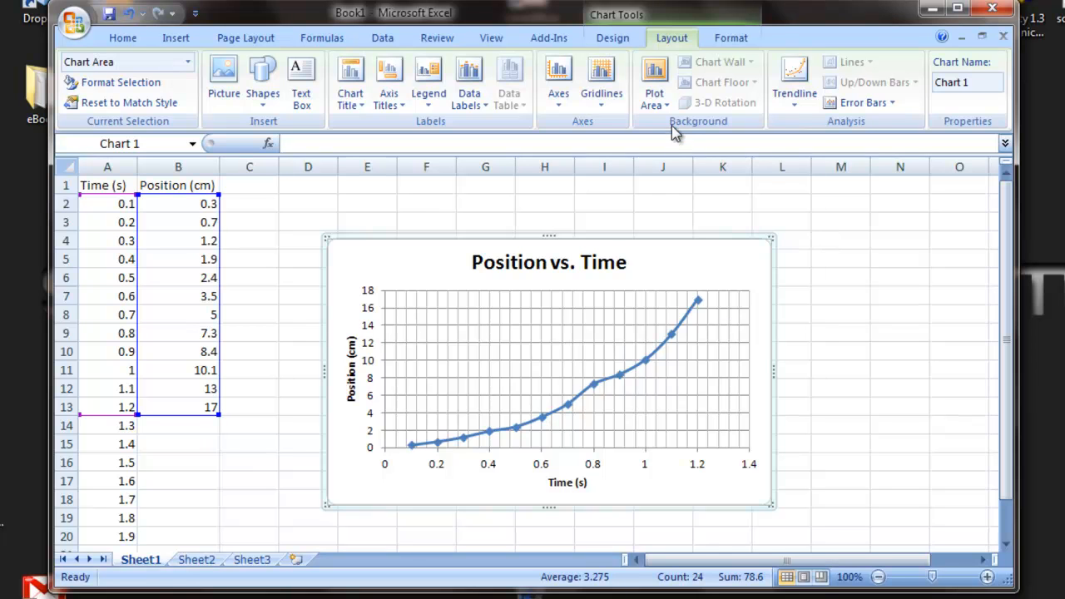
# Set the chart's primary horizontal gridlines to minor gridlines.
pyautogui.click(604, 100)
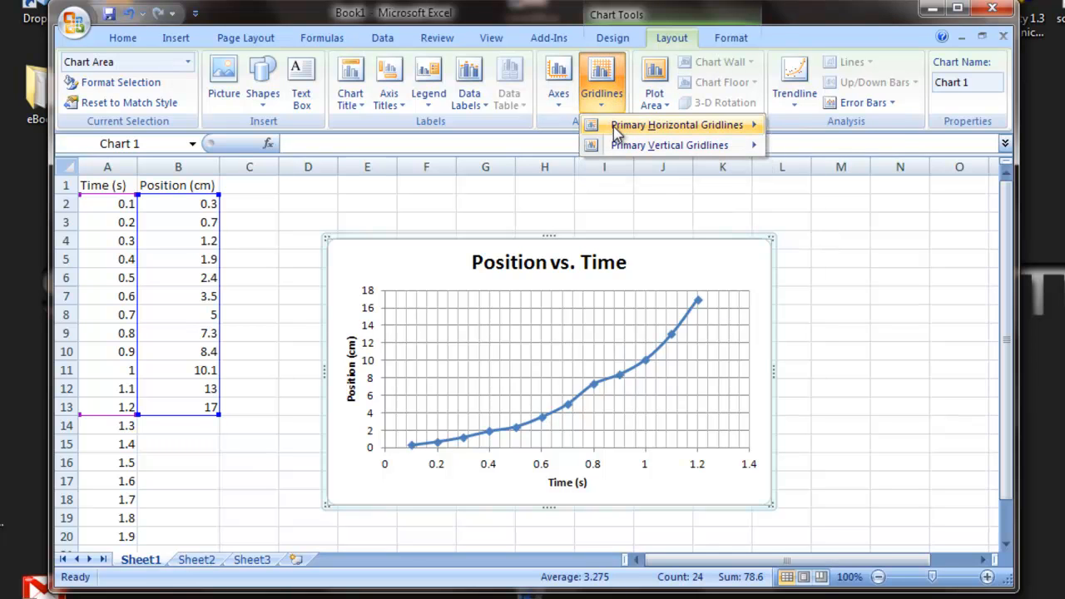
pyautogui.moveTo(615, 132)
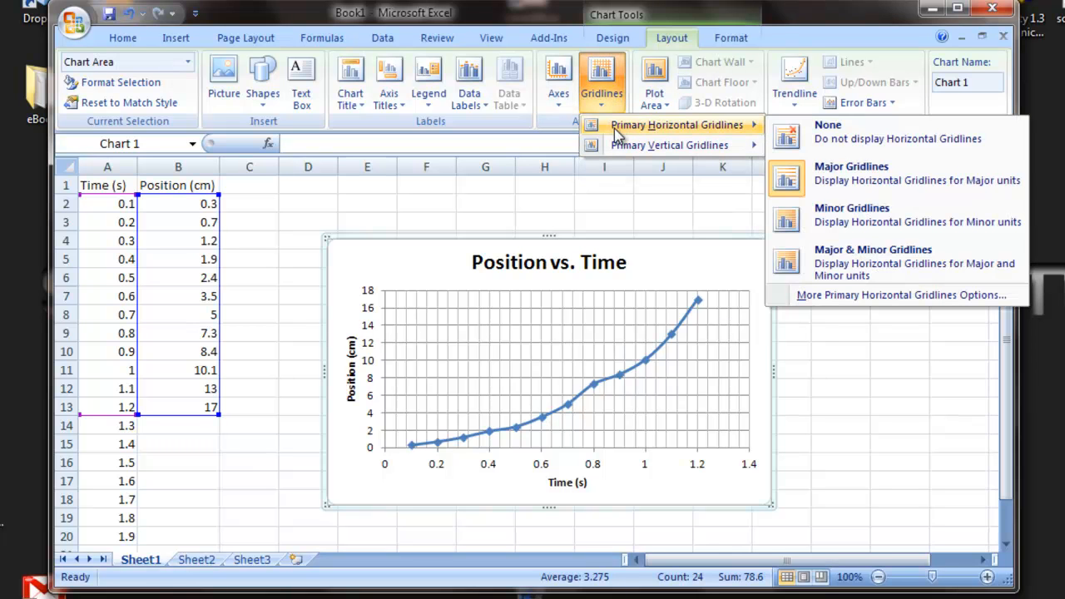
pyautogui.click(841, 214)
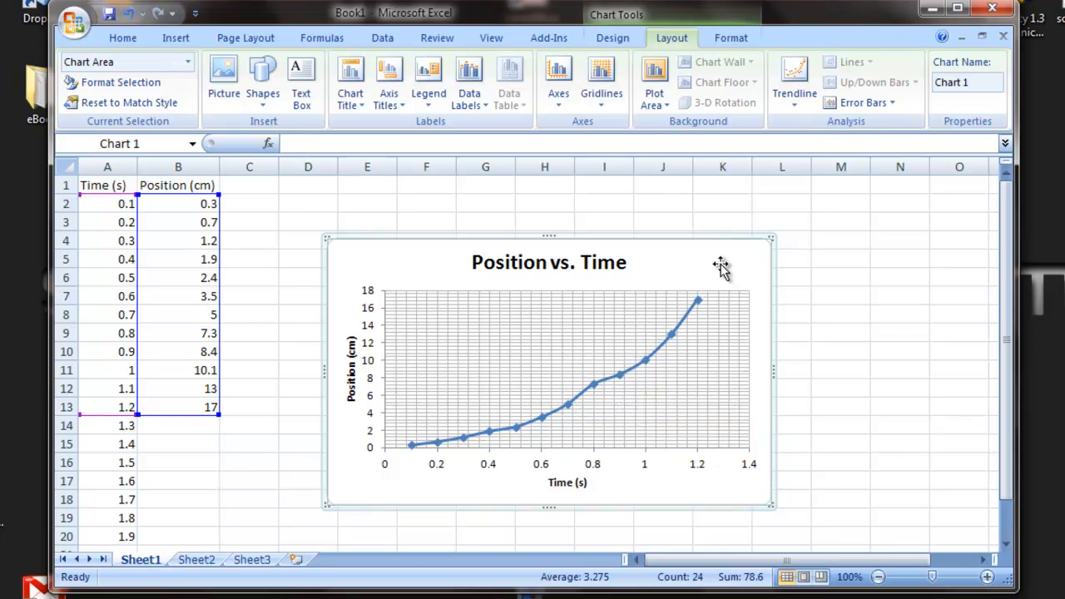
# Delete the Position vs. Time chart and clear the position values from cells B2 to B13.
pyautogui.press('Delete')
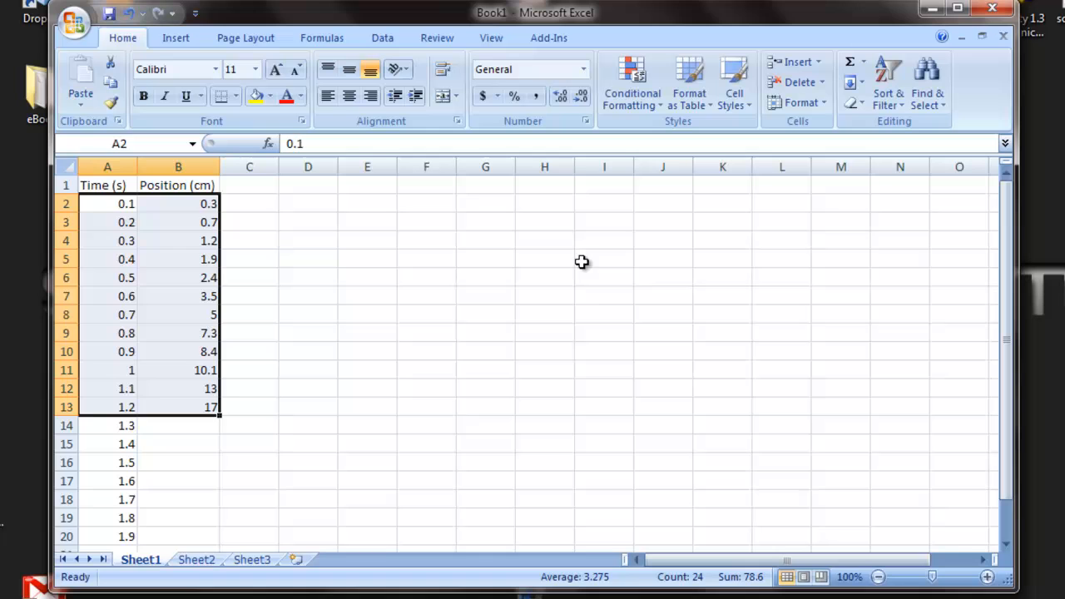
pyautogui.click(193, 205)
pyautogui.keyDown('shift'); pyautogui.click(189, 410); pyautogui.keyUp('shift')
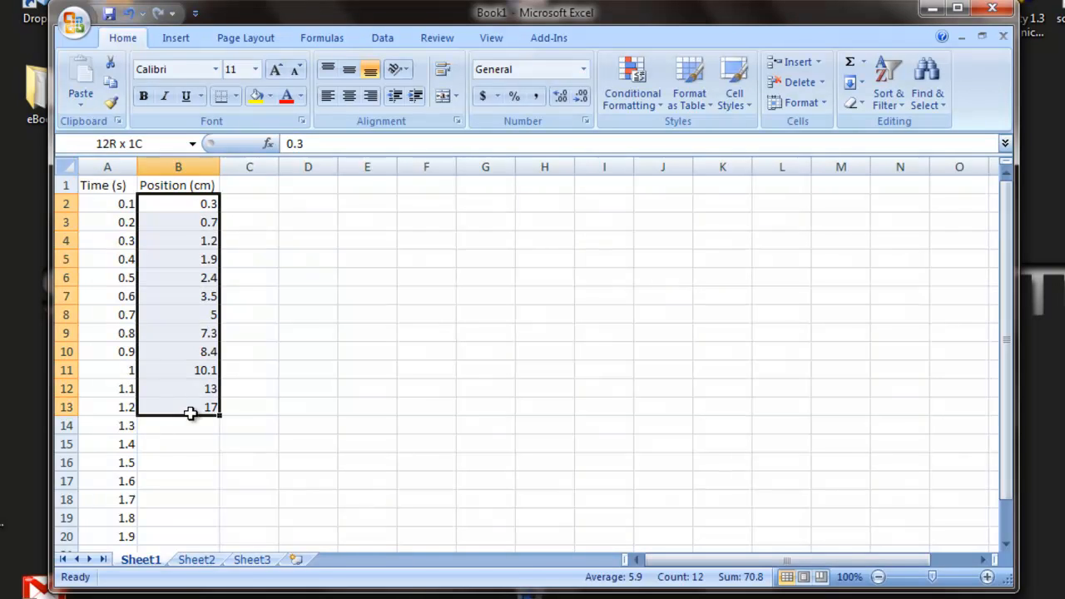
pyautogui.press('Delete')
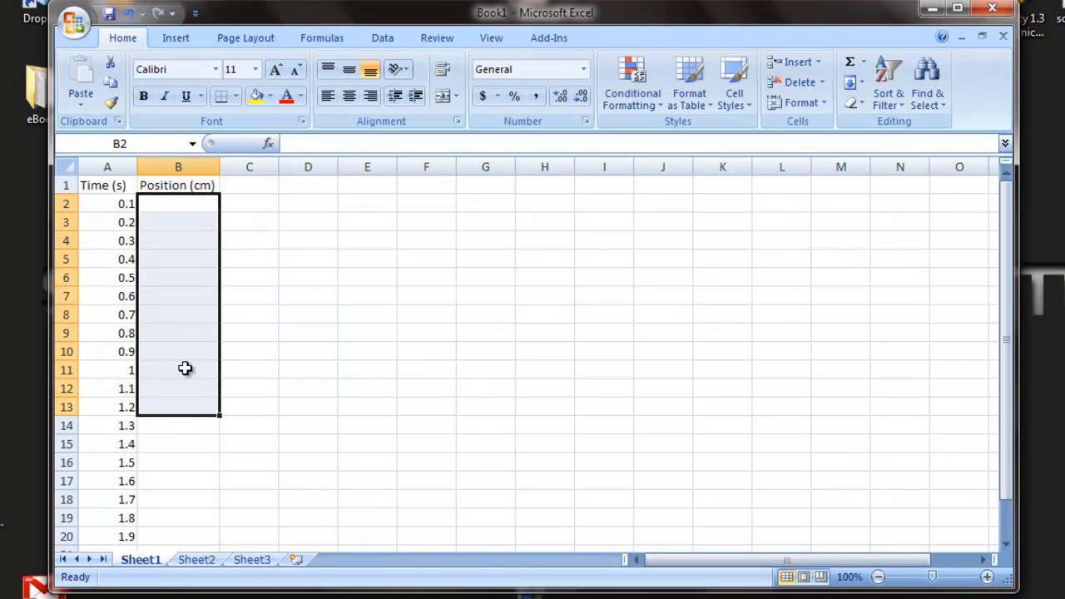
pyautogui.click(171, 185)
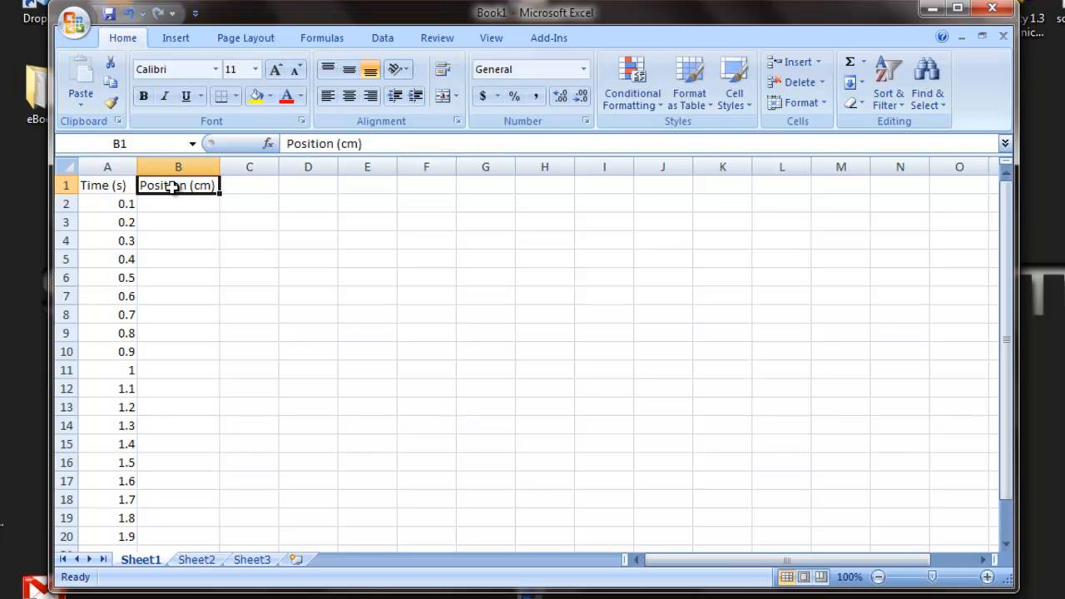
# Replace the heading in cell B1 with "Change in Position".
pyautogui.write('Chan')
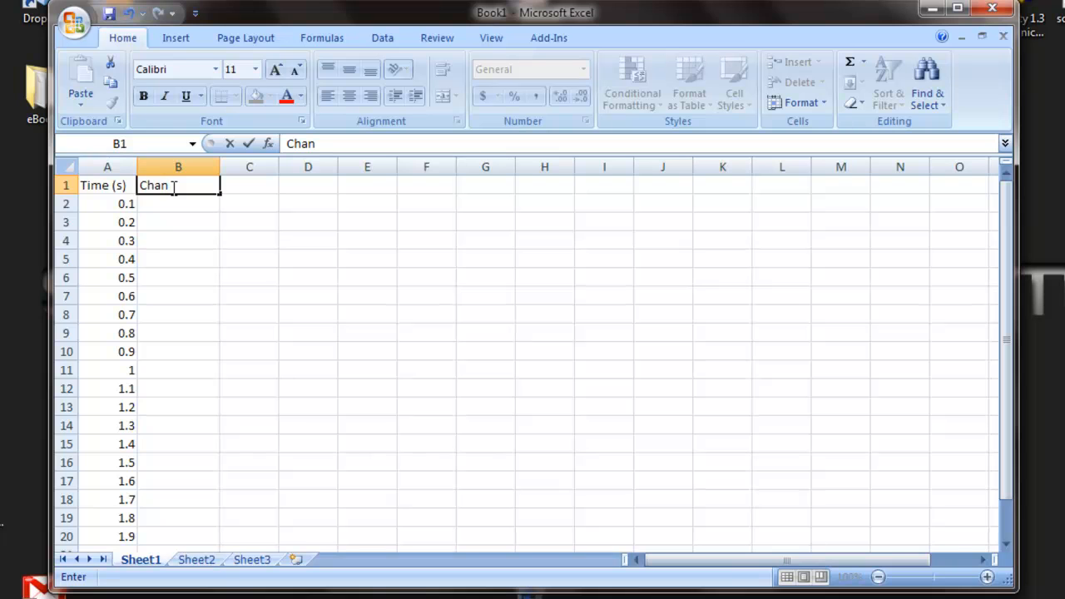
pyautogui.write('ge in Positoin')
pyautogui.press('BackSpace')
pyautogui.press('BackSpace')
pyautogui.press('BackSpace')
pyautogui.write('ion')
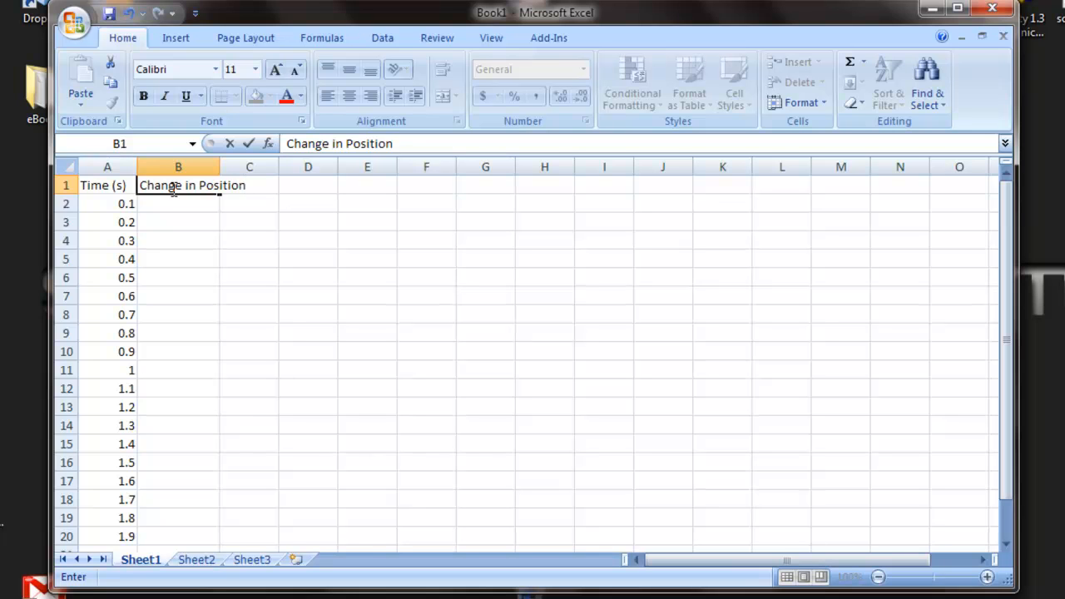
pyautogui.press('Return')
# Add the heading "Position (cm)" in cell C1, beside the change-in-position column.
pyautogui.click(263, 183)
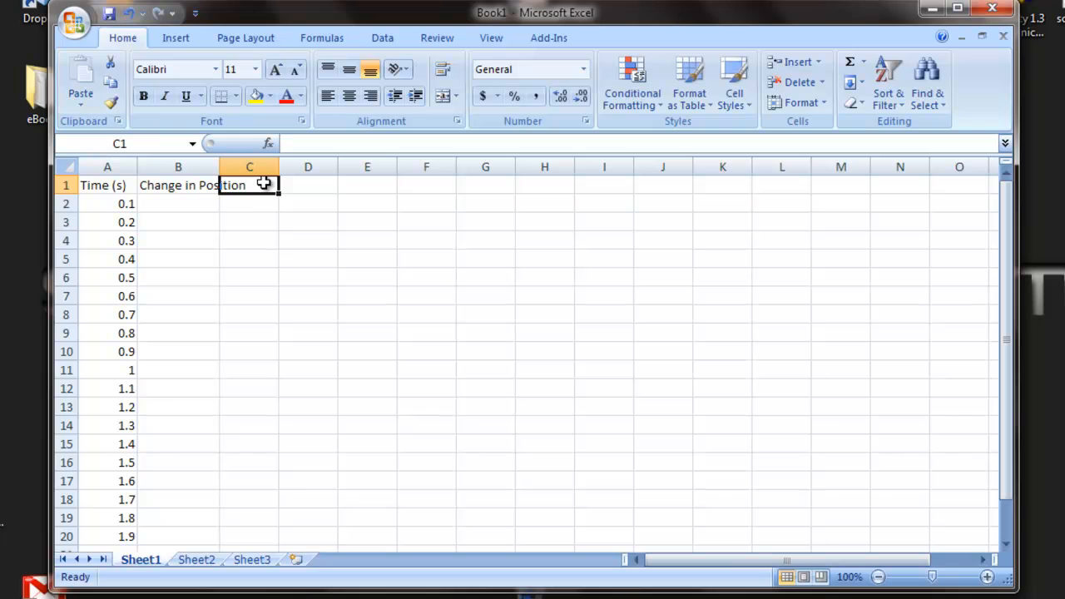
pyautogui.write('Posi')
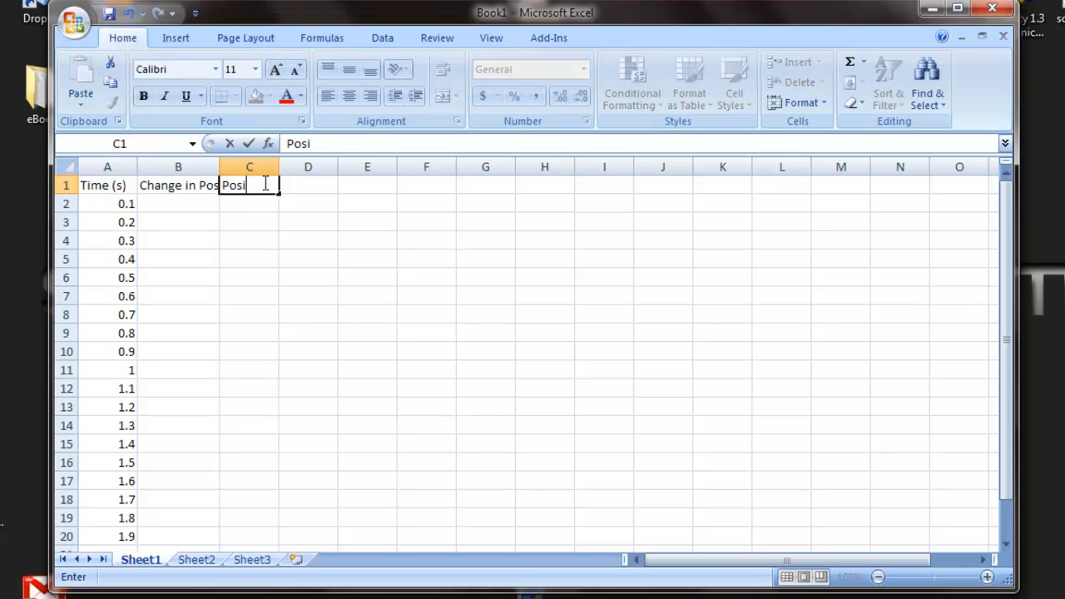
pyautogui.write('tion (cm)')
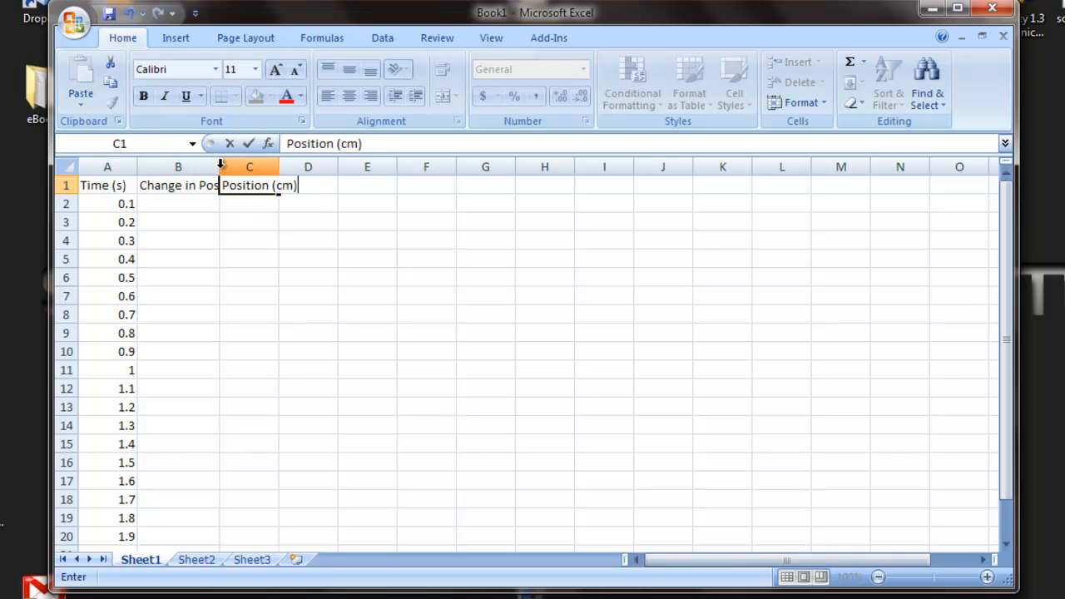
# Autofit the widths of columns B and C so their headings fit.
pyautogui.click(221, 166)
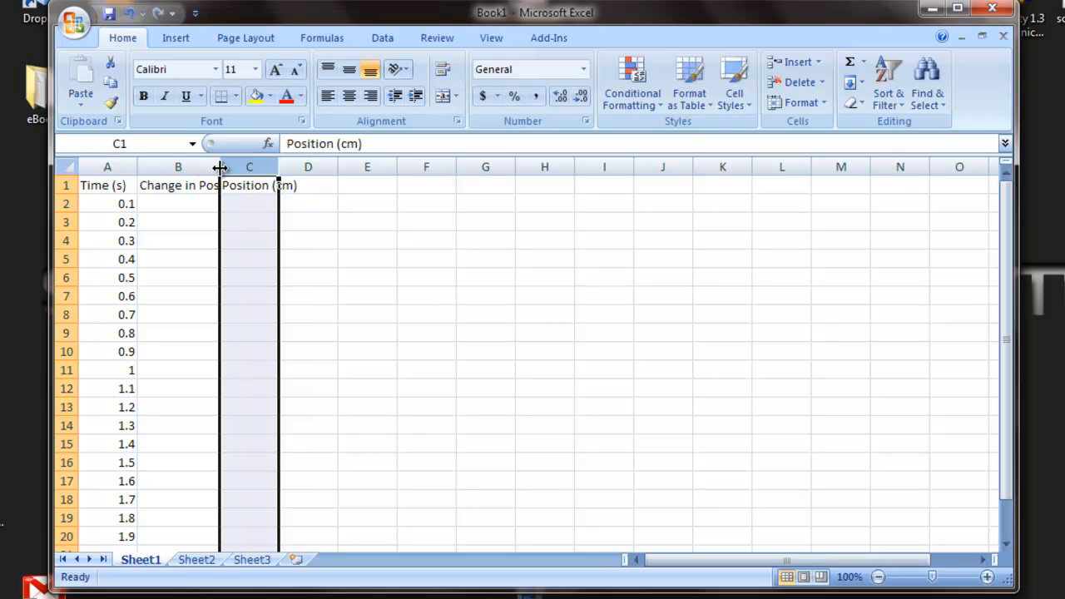
pyautogui.doubleClick(220, 168)
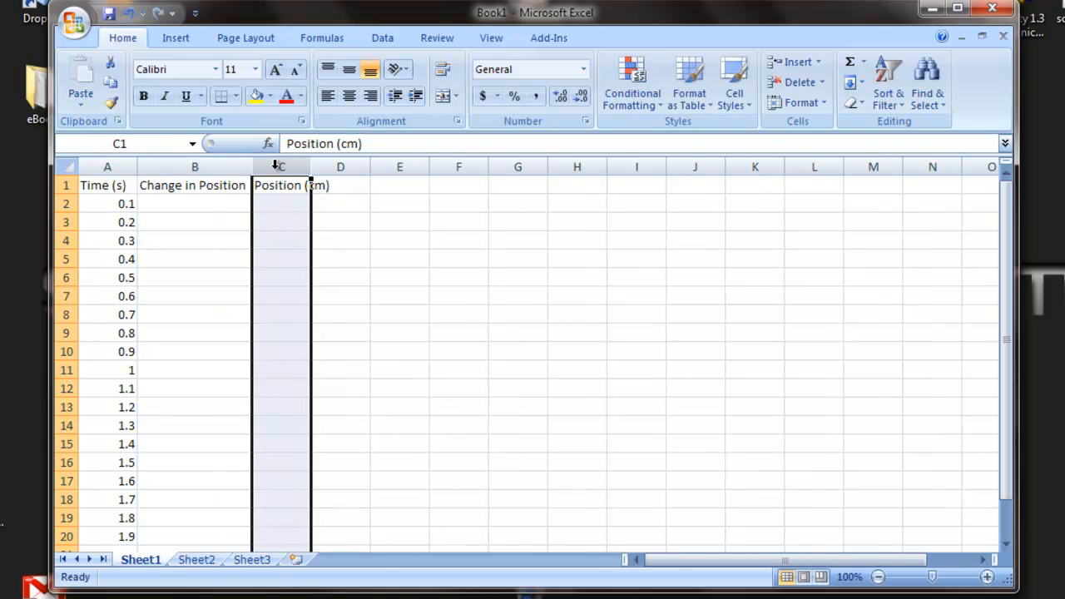
pyautogui.doubleClick(312, 167)
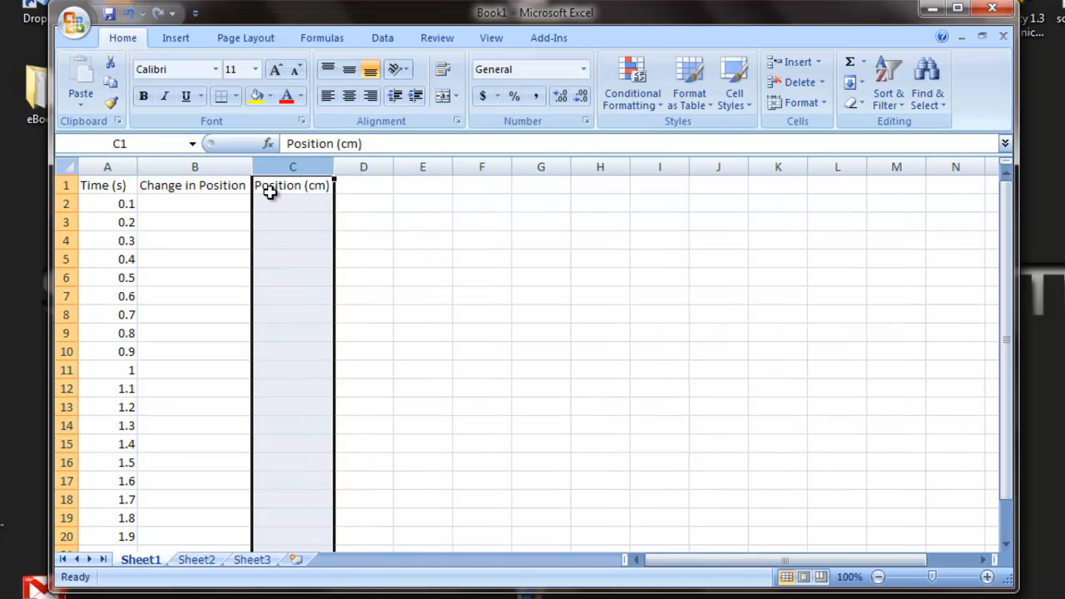
# Fill cells B2 to B7 with the change-in-position values 0.3, 0.6, 1.4, 1.8, 2.5 and 3.5.
pyautogui.click(215, 208)
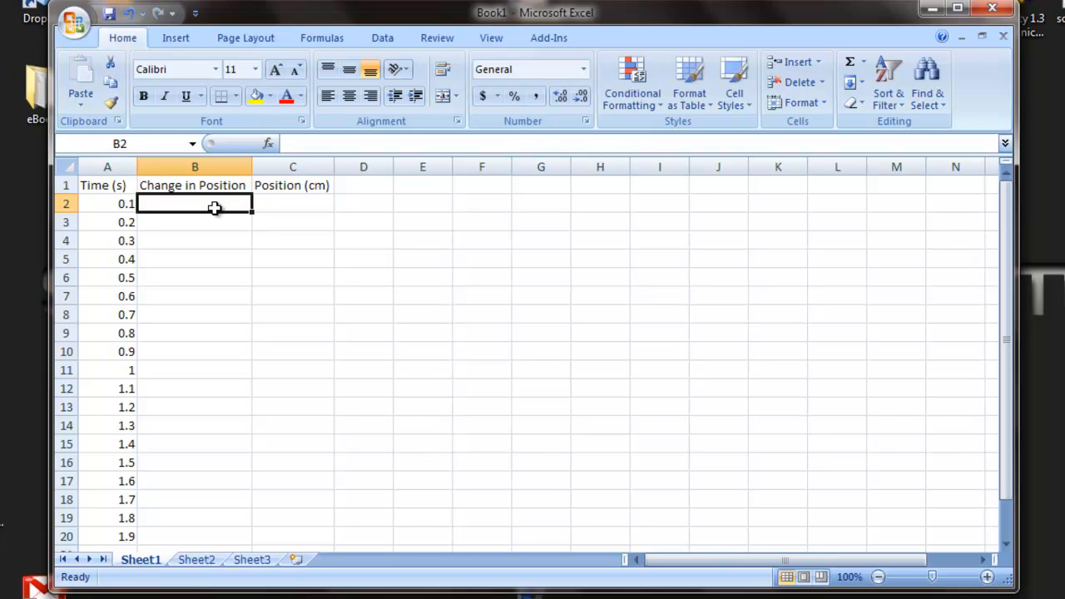
pyautogui.write('0.3')
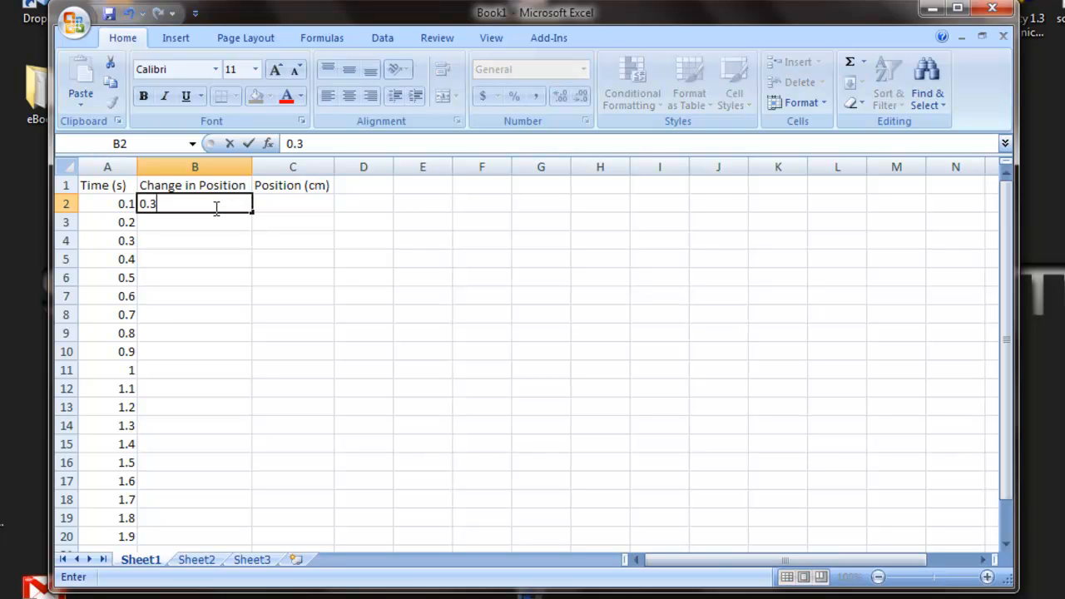
pyautogui.press('Return')
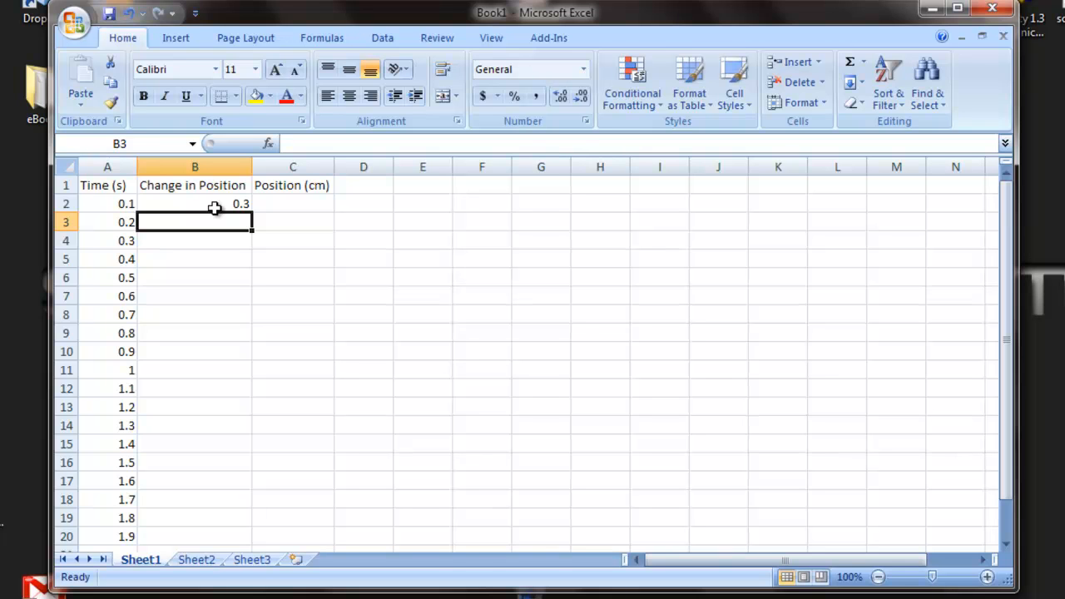
pyautogui.write('0.6')
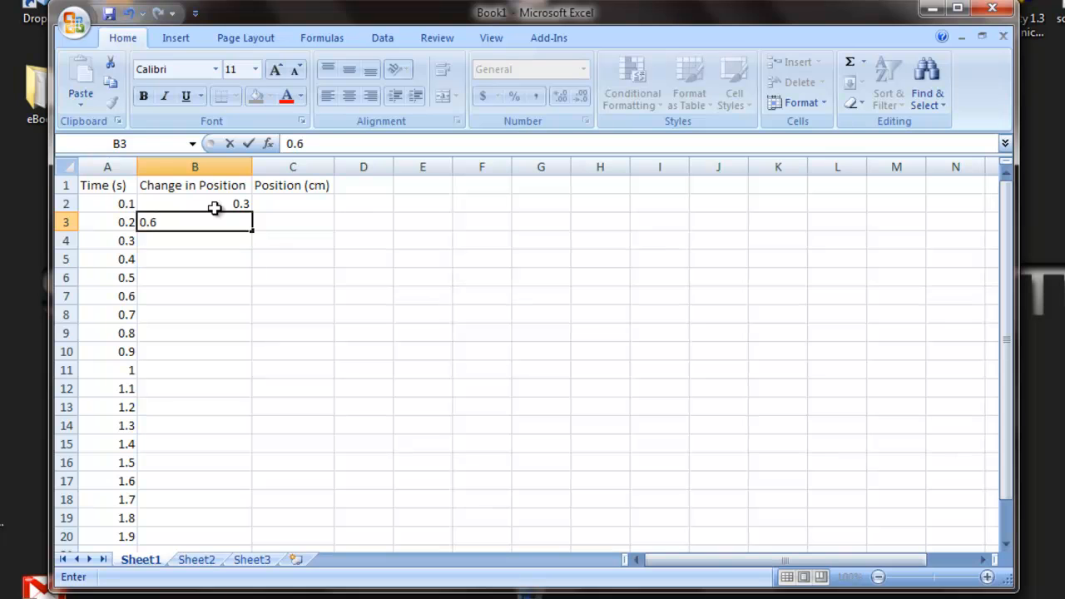
pyautogui.press('Return')
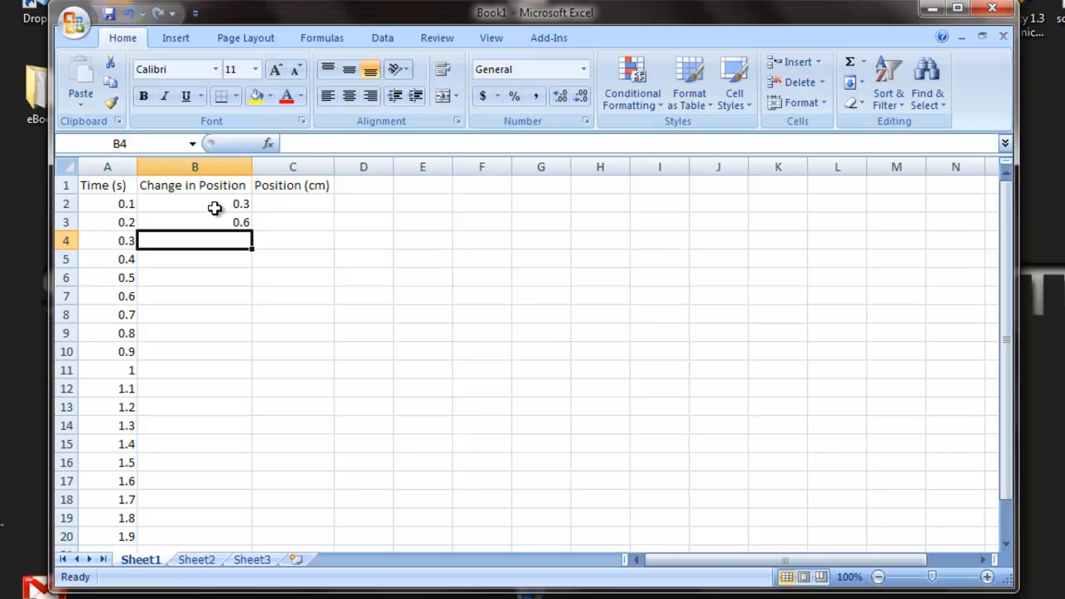
pyautogui.write('1.4')
pyautogui.press('Return')
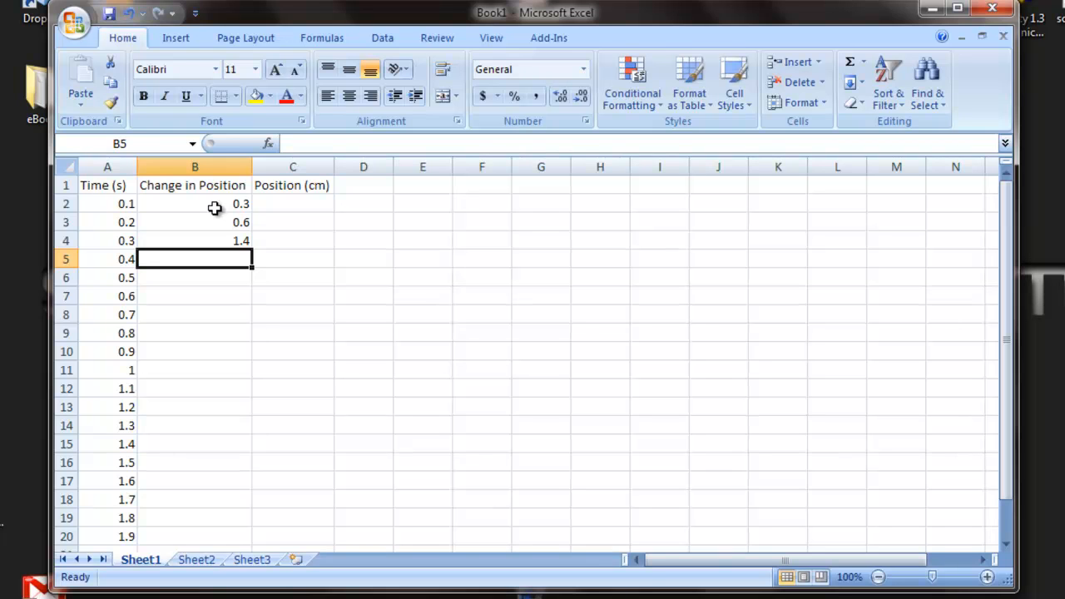
pyautogui.write('1.8')
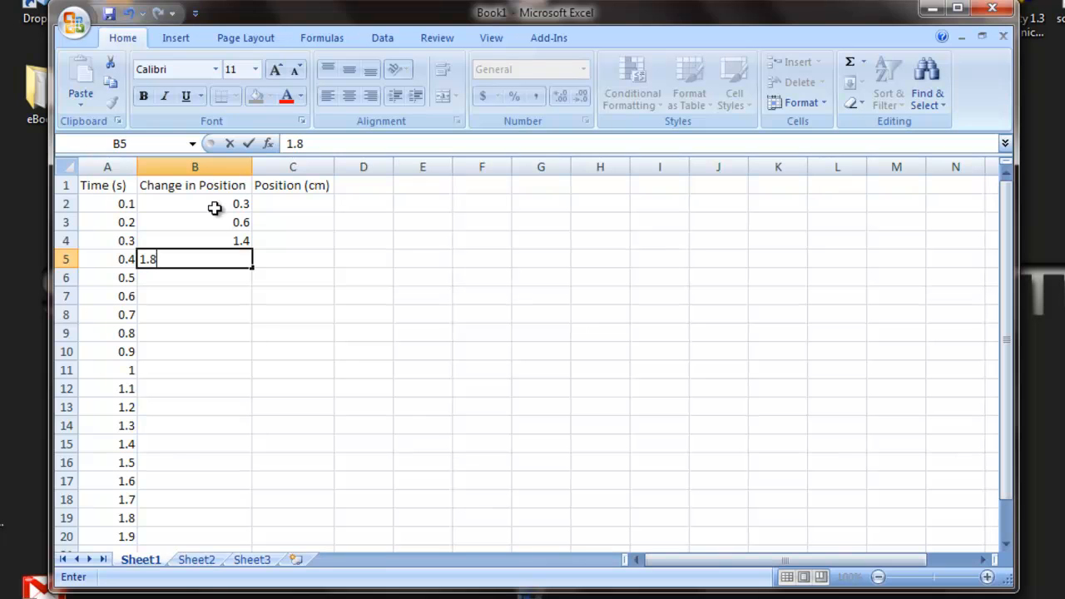
pyautogui.press('Return')
pyautogui.write('2.5')
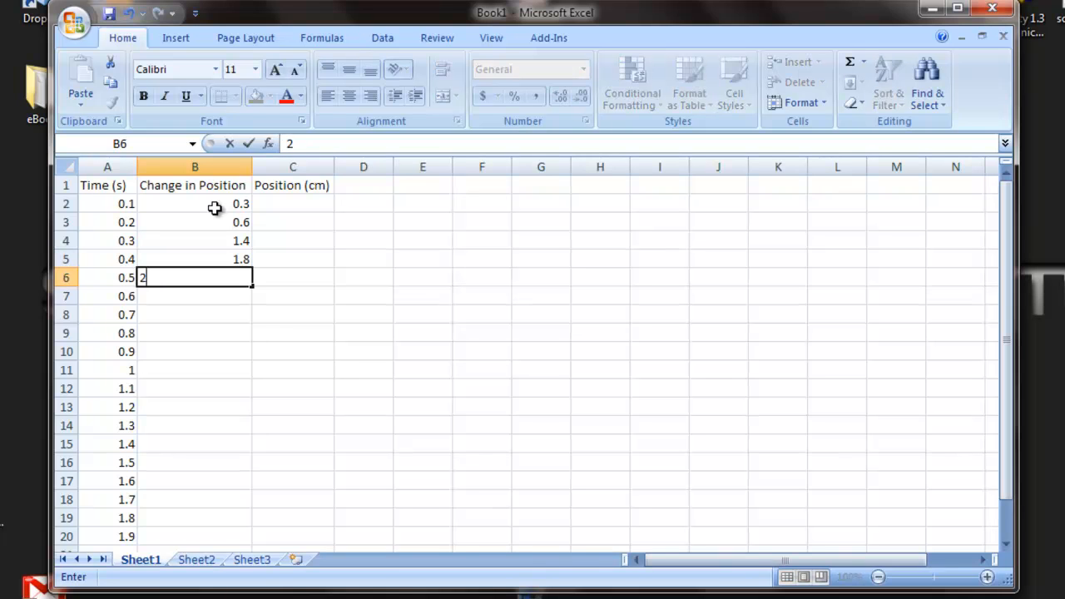
pyautogui.press('Return')
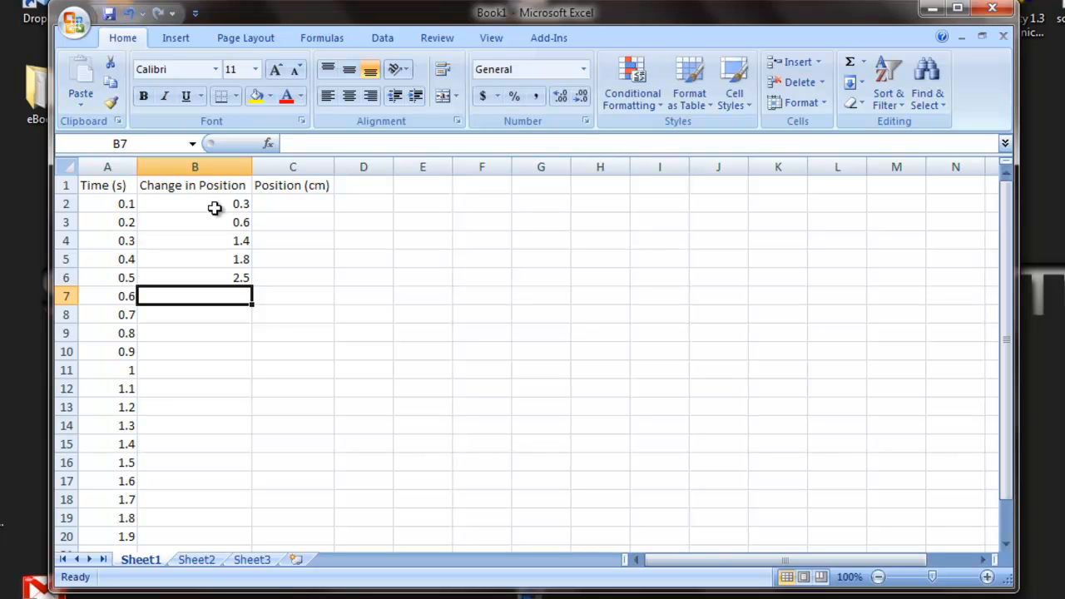
pyautogui.write('3.5')
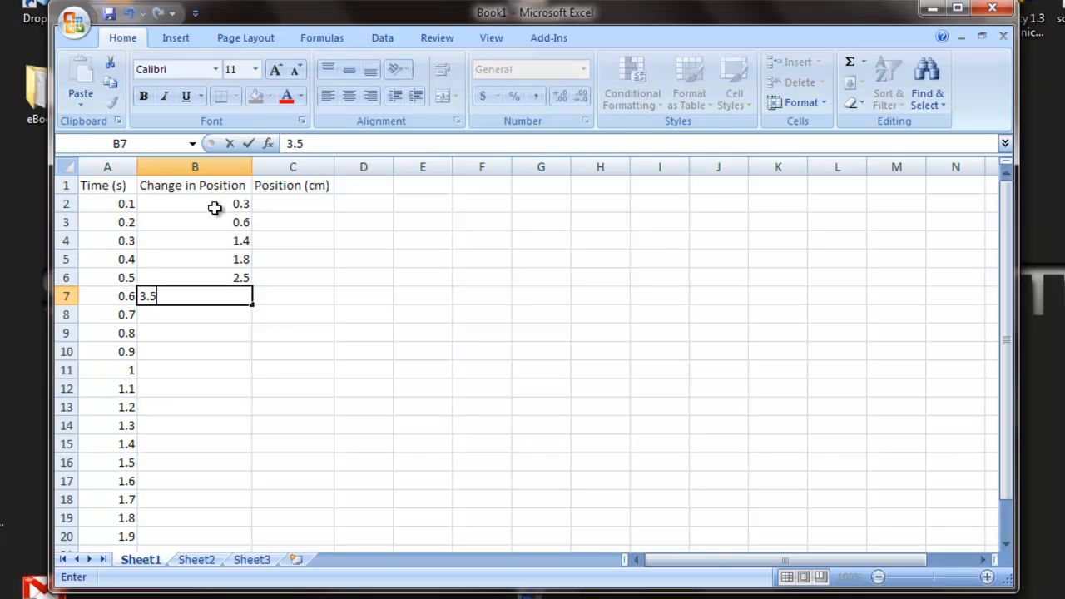
pyautogui.press('Return')
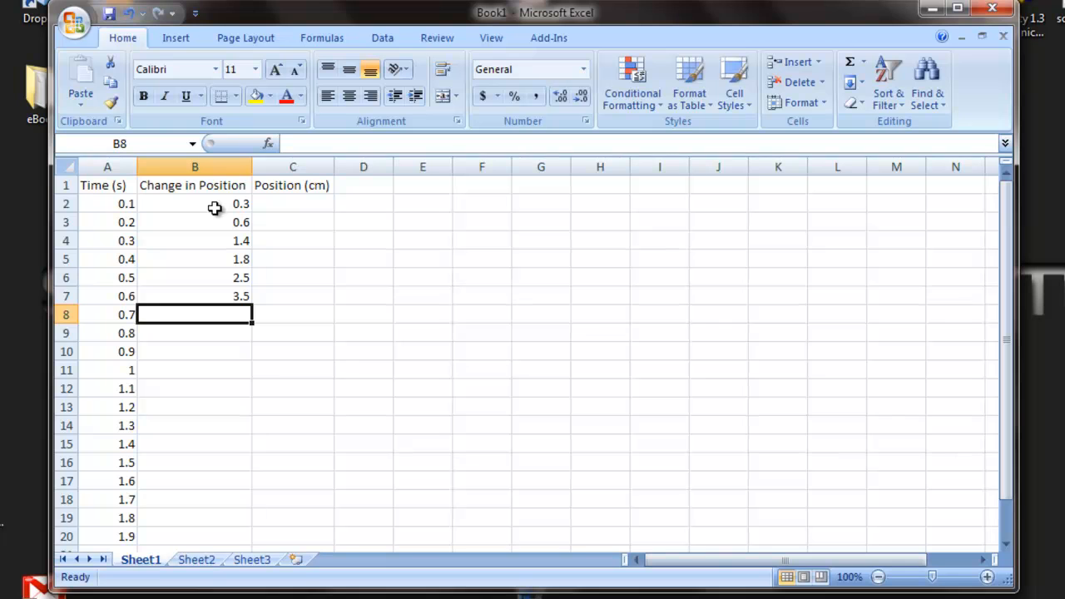
# Continue the change-in-position values in cells B8 to B13 with 5.4, 6.2, 6.3, 5.2, 4.3 and 3.4.
pyautogui.write('5.4')
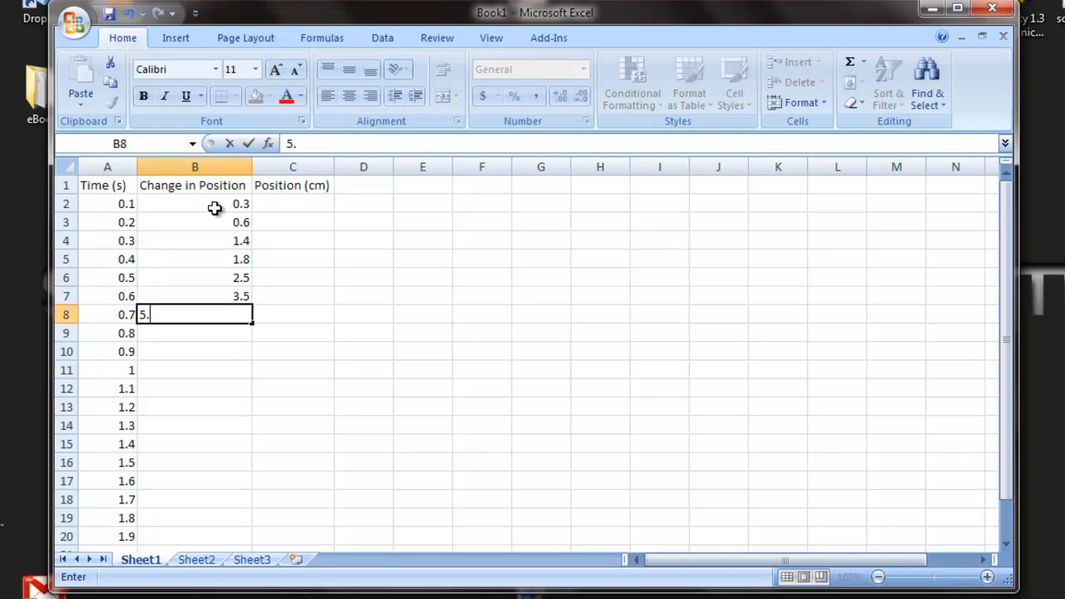
pyautogui.press('Return')
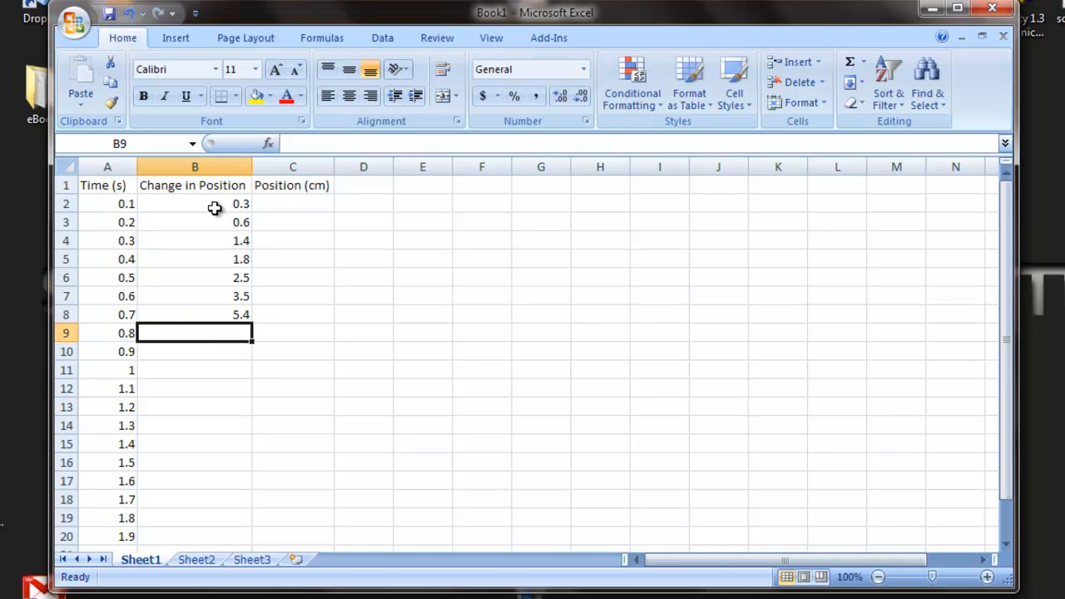
pyautogui.write('6.2')
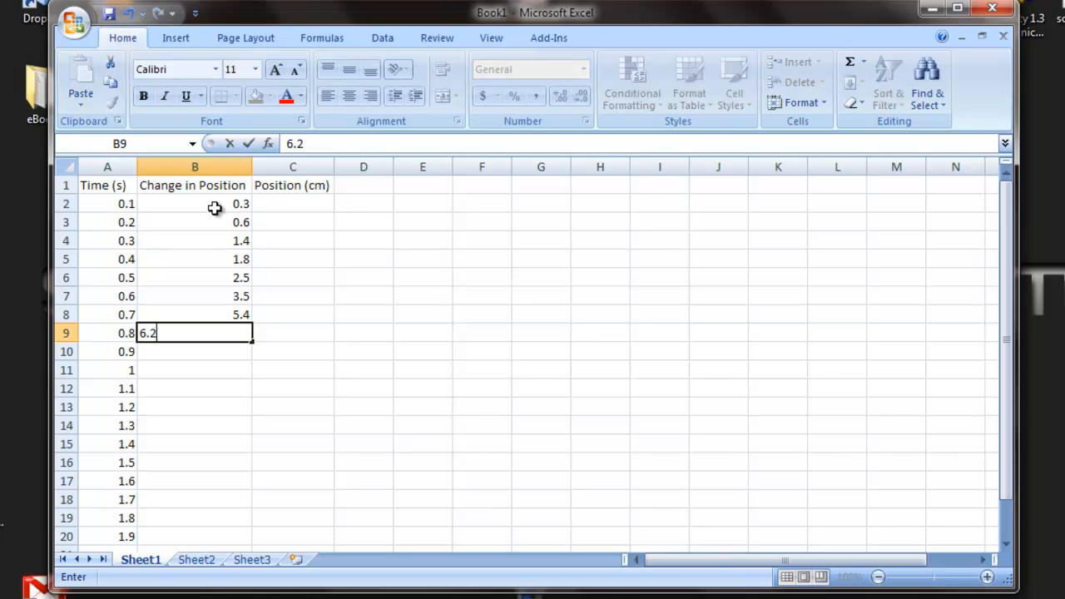
pyautogui.press('Return')
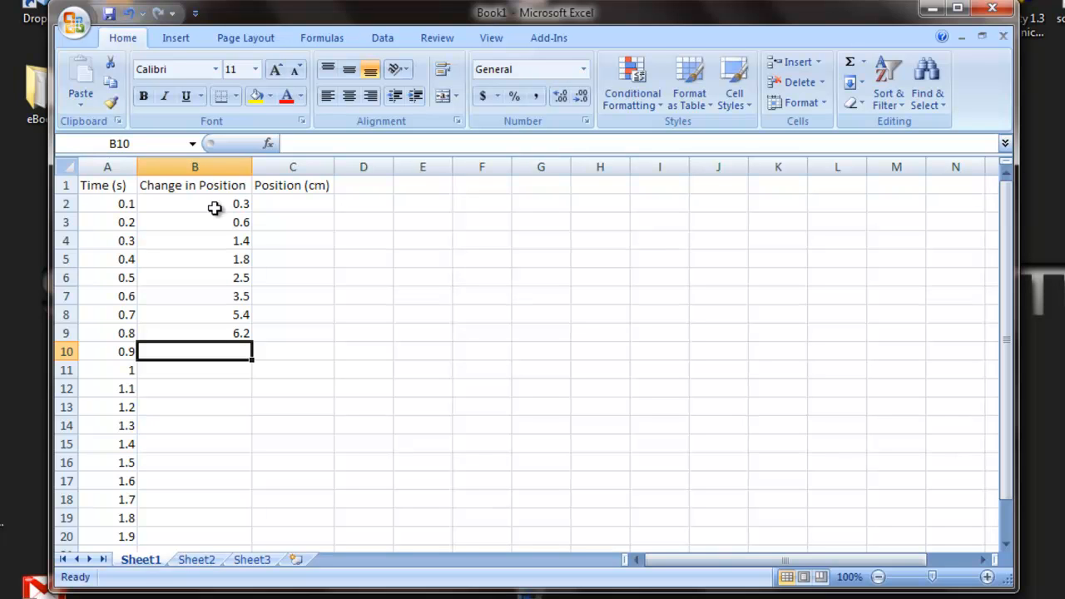
pyautogui.write('6.5')
pyautogui.press('BackSpace')
pyautogui.write('3')
pyautogui.press('Return')
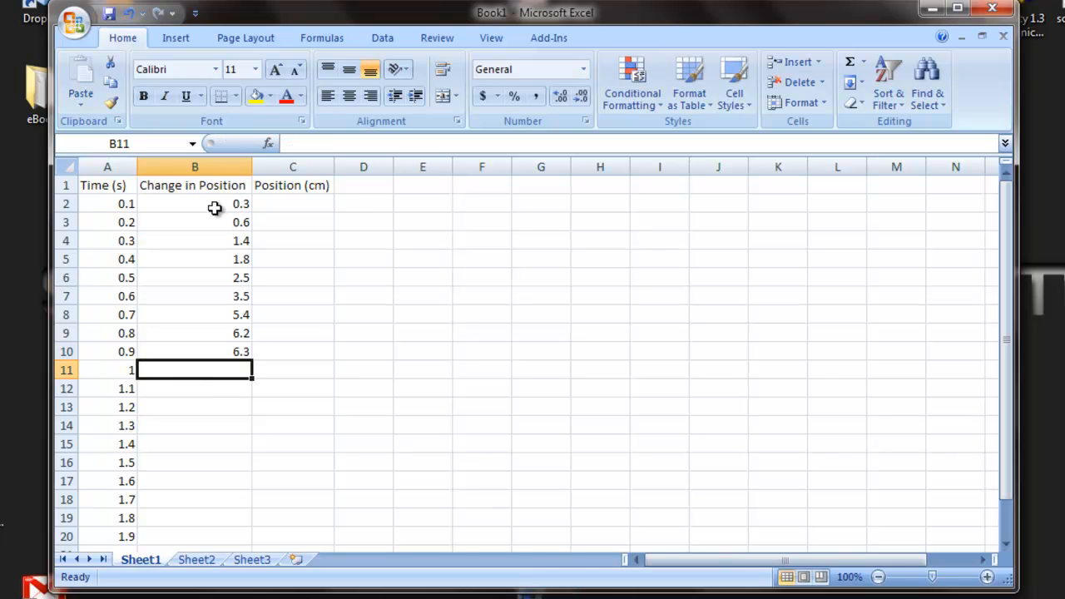
pyautogui.write('5.2')
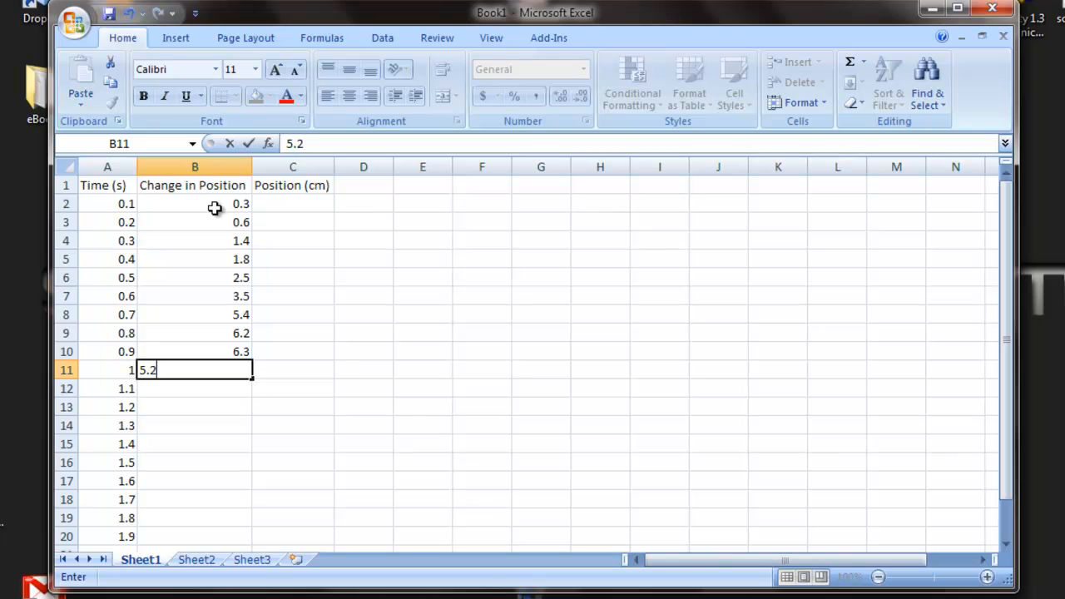
pyautogui.press('Return')
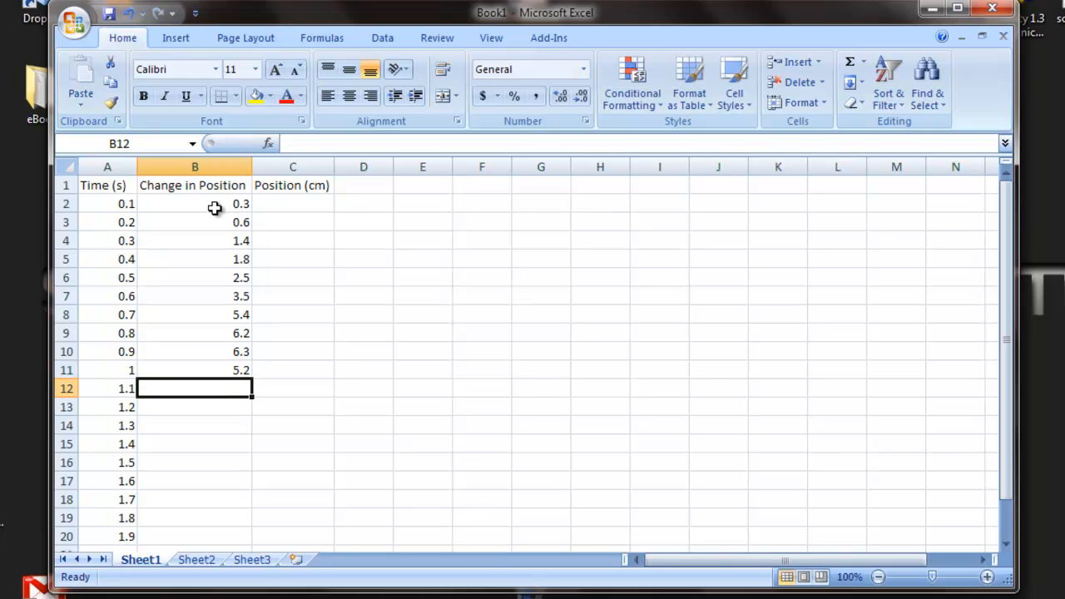
pyautogui.write('4.3')
pyautogui.press('Return')
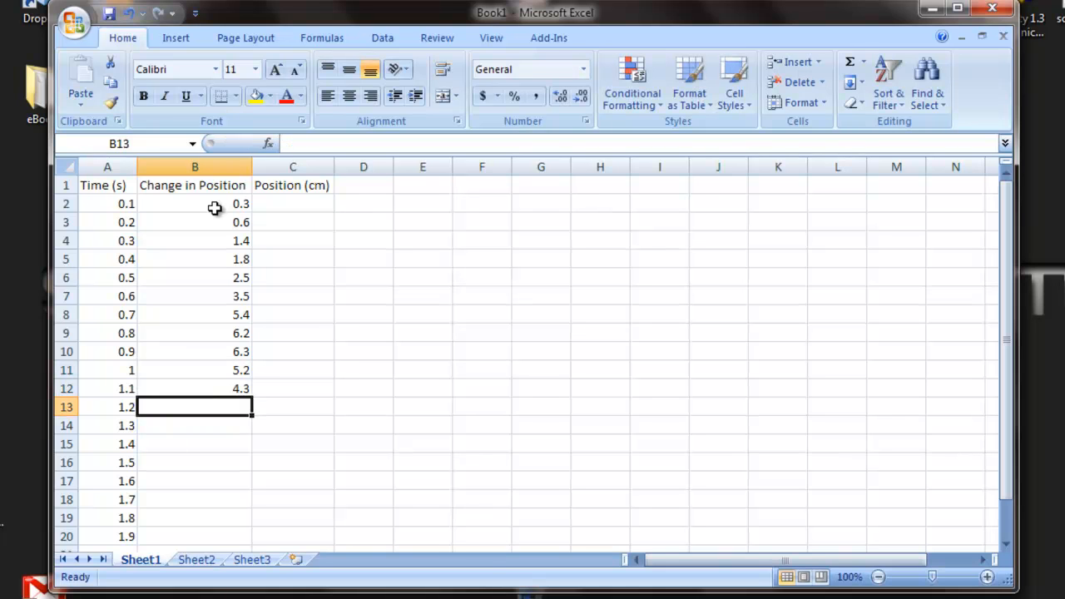
pyautogui.write('3.4')
pyautogui.press('Return')
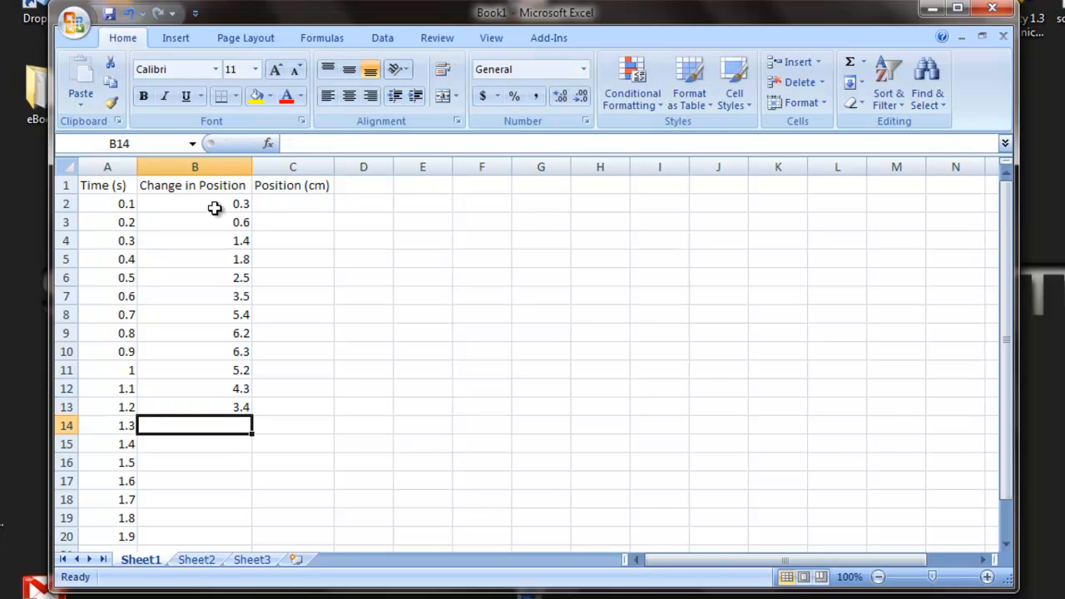
# Review the change-in-position values in cells B2 to B13 against the first position cell, C2.
pyautogui.click(271, 206)
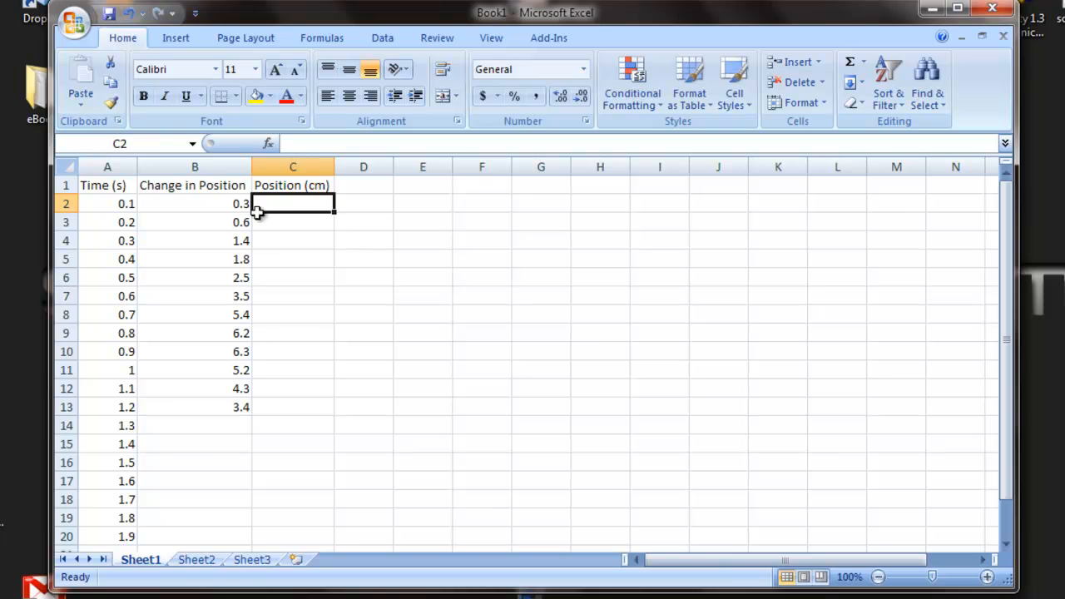
pyautogui.click(178, 205)
pyautogui.click(180, 223)
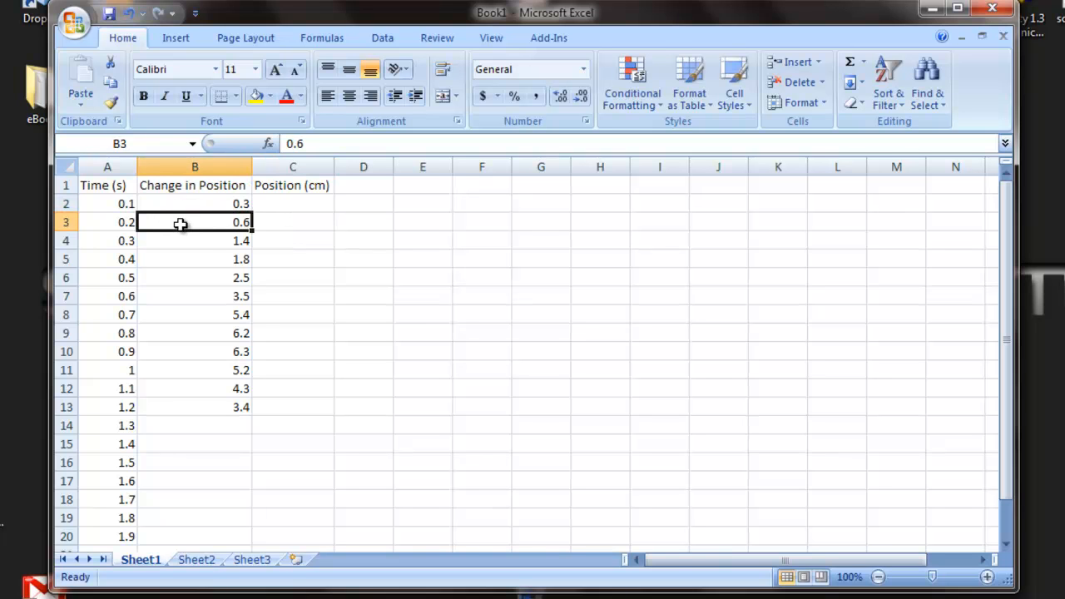
pyautogui.click(186, 243)
pyautogui.click(193, 259)
pyautogui.click(199, 277)
pyautogui.click(274, 206)
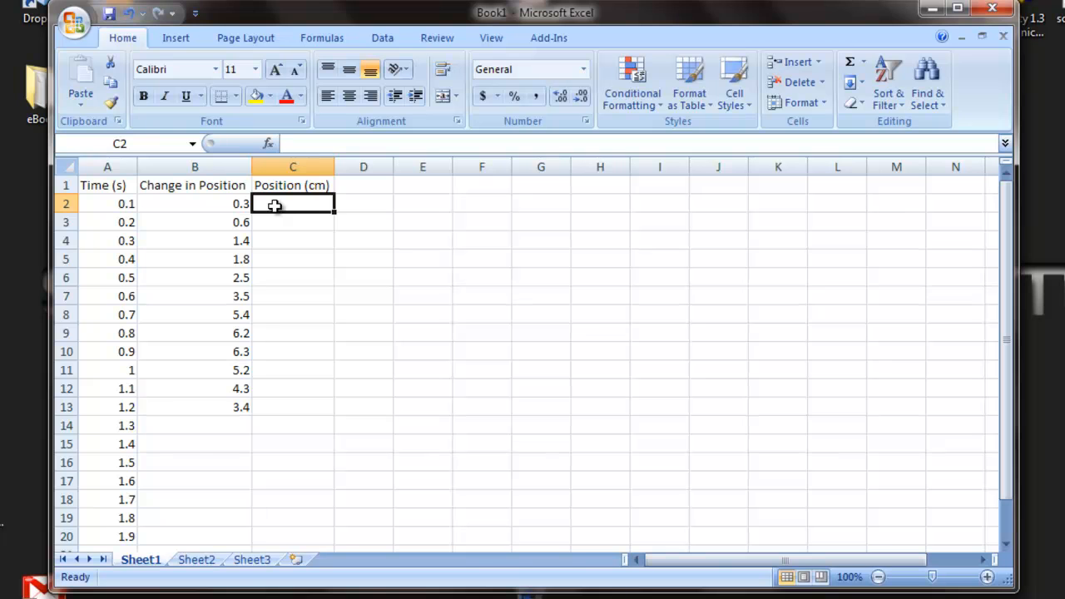
pyautogui.moveTo(205, 201); pyautogui.dragTo(210, 409)
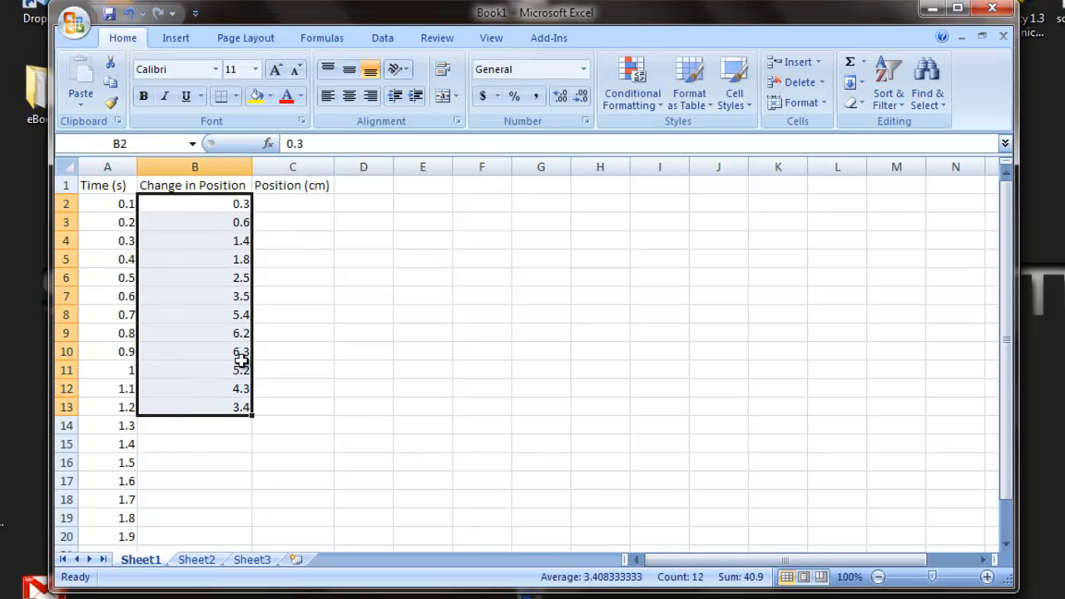
# Enter 0.3 as the first position value in cell C2.
pyautogui.click(276, 204)
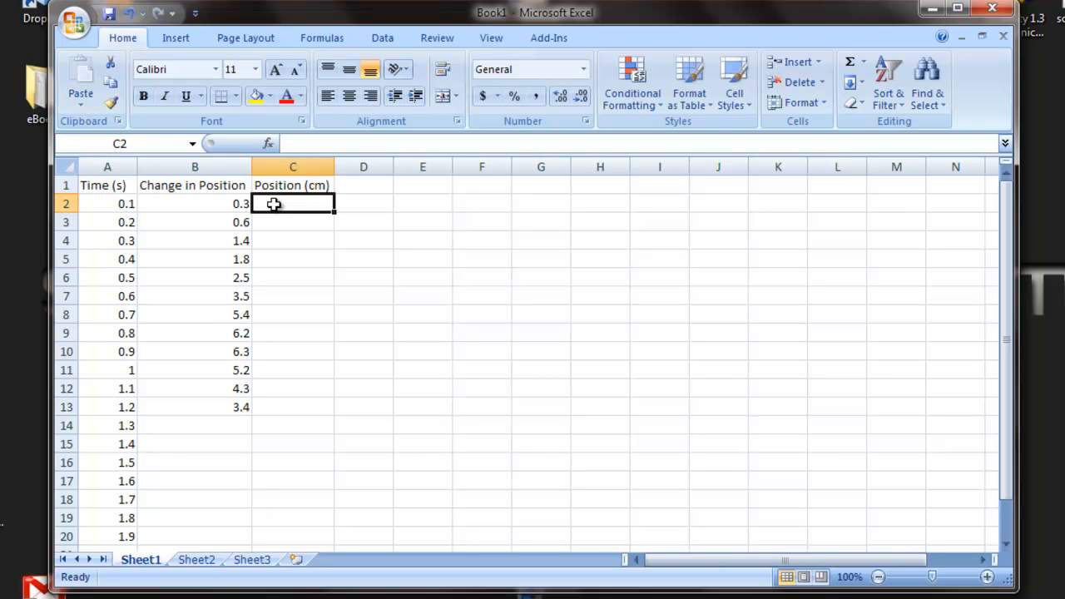
pyautogui.write('0.3')
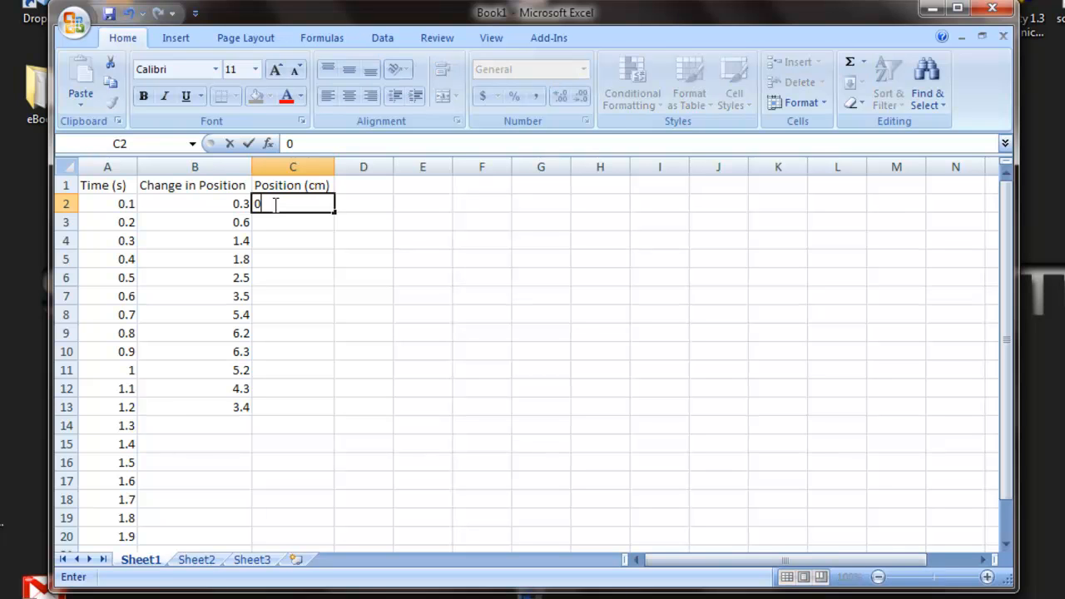
pyautogui.press('Return')
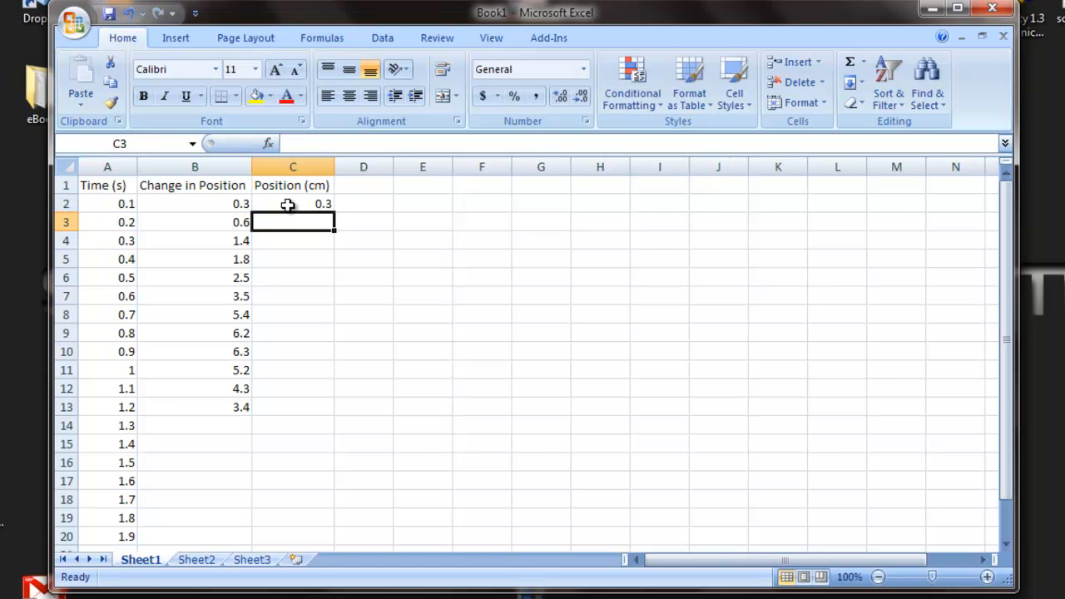
# Compare the change values in B2 and B3 with the first position value in C2.
pyautogui.click(281, 205)
pyautogui.click(202, 199)
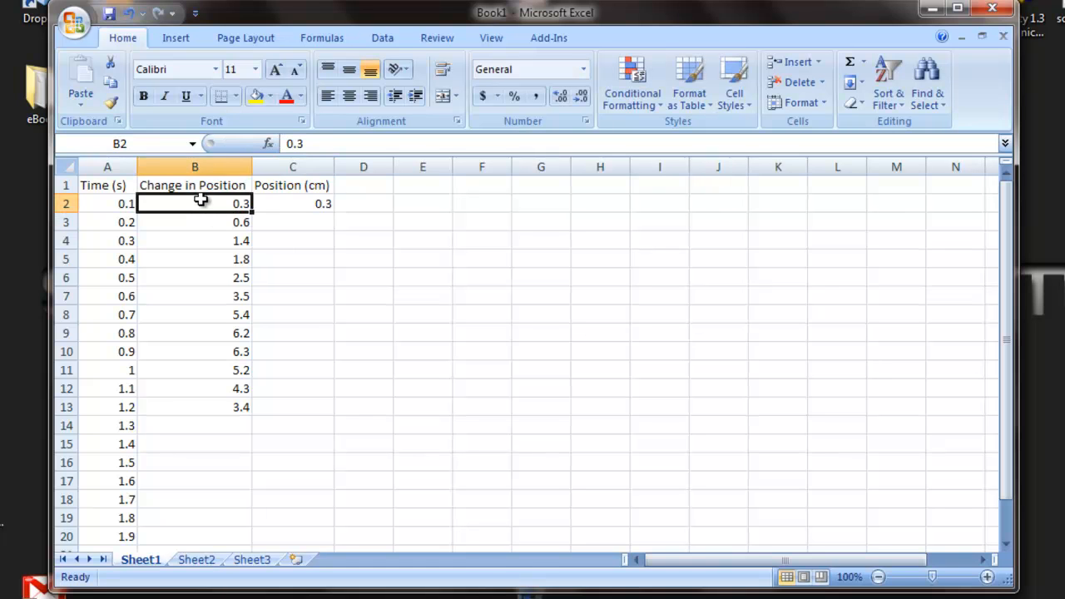
pyautogui.click(298, 203)
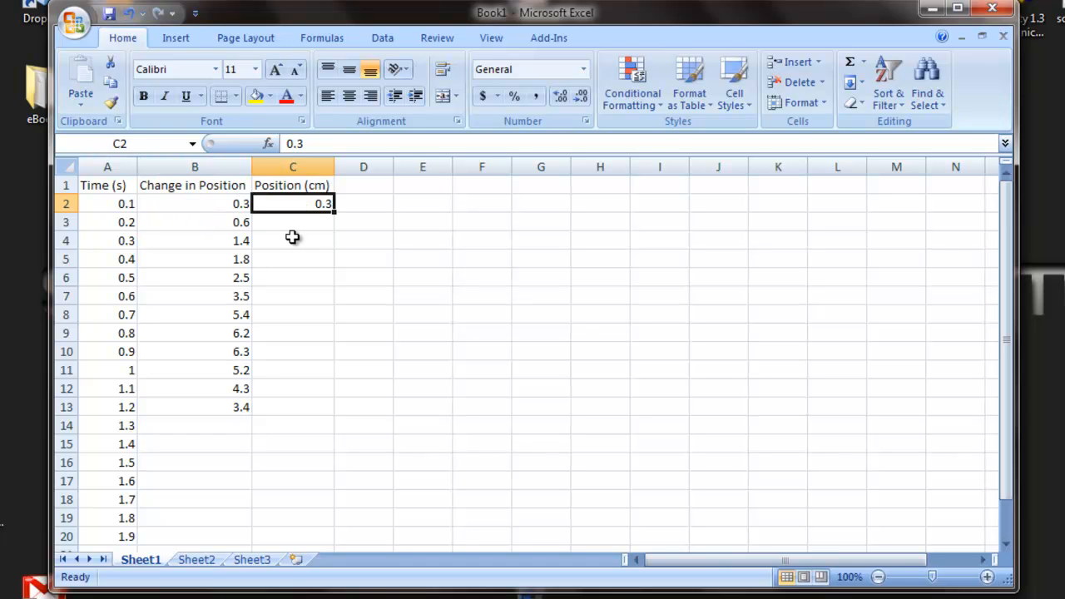
pyautogui.click(291, 225)
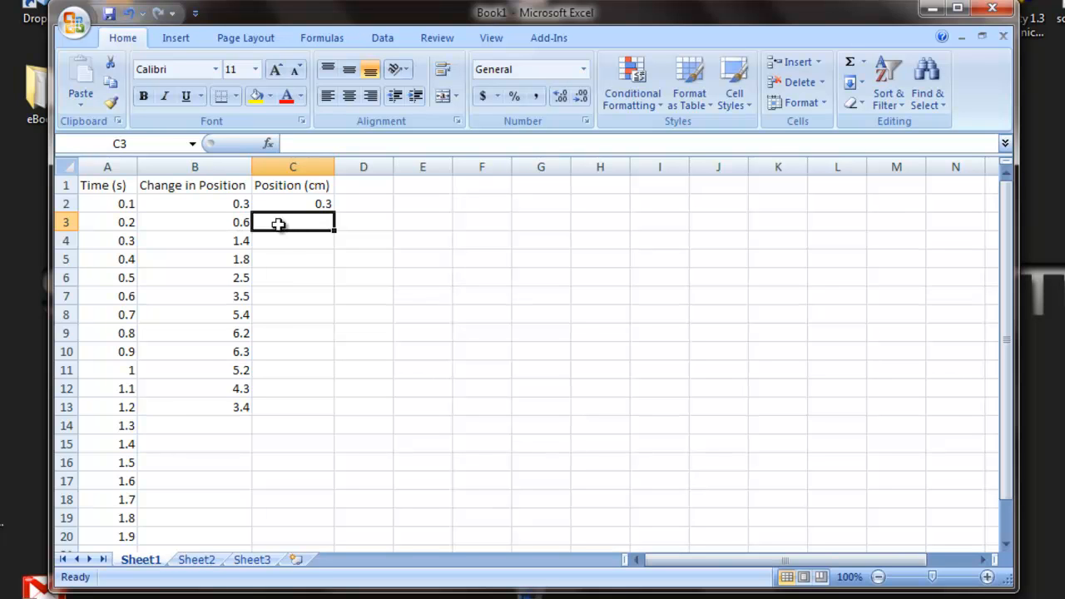
pyautogui.click(219, 220)
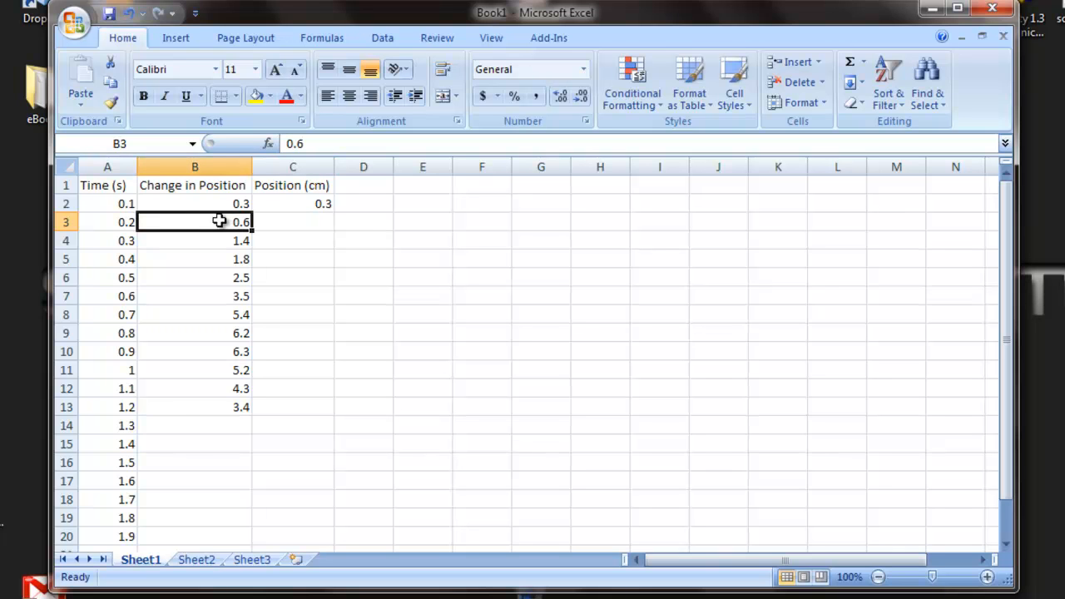
pyautogui.click(285, 204)
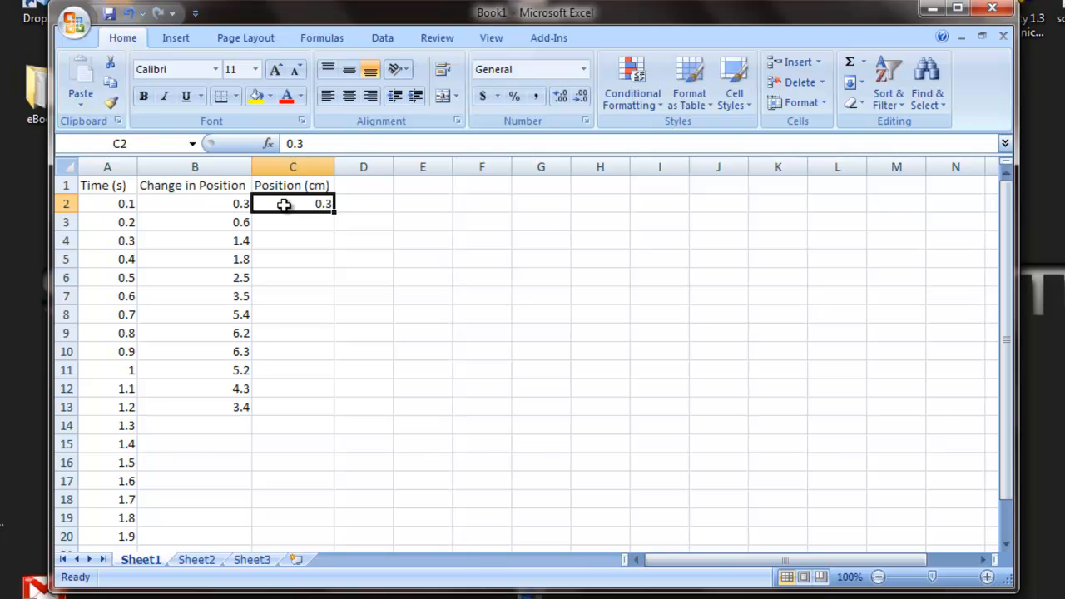
pyautogui.click(240, 223)
pyautogui.click(286, 203)
# Enter the formula =C2+B3 in cell C3 and fill it down through cell C13.
pyautogui.click(290, 223)
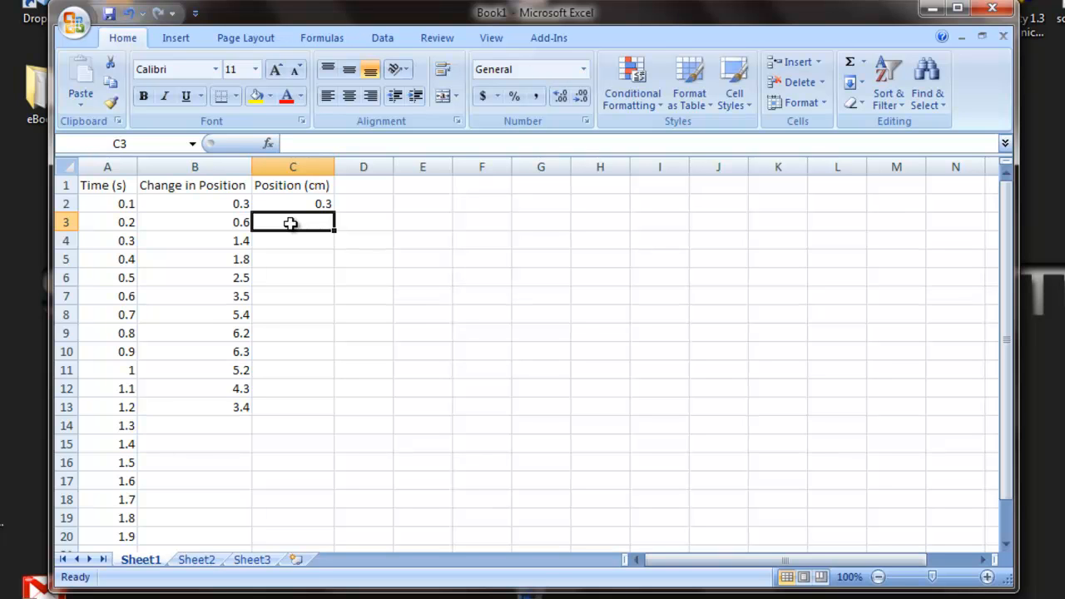
pyautogui.write('=')
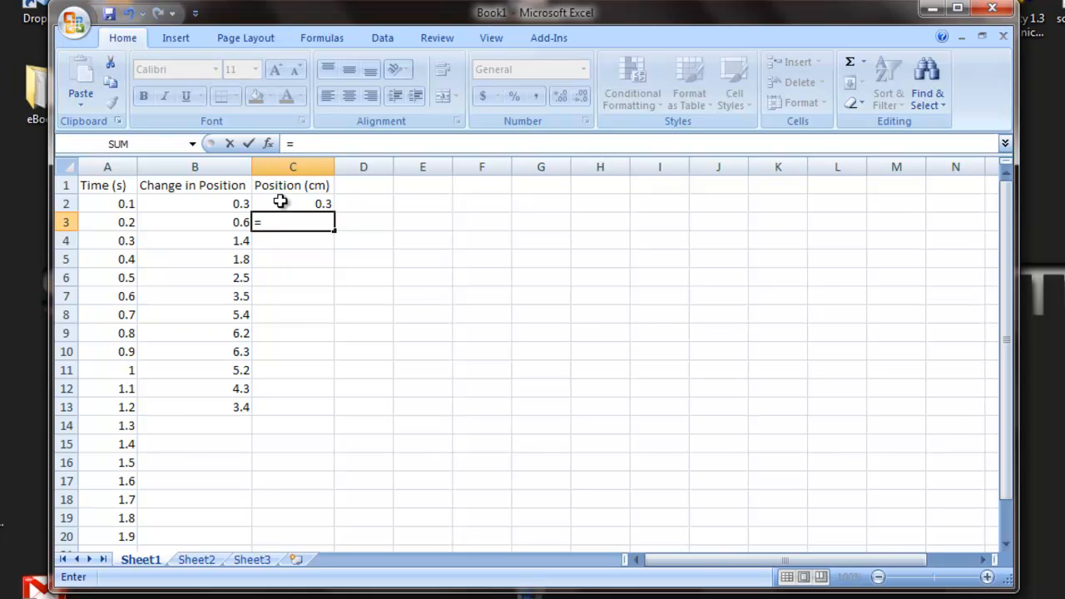
pyautogui.click(280, 202)
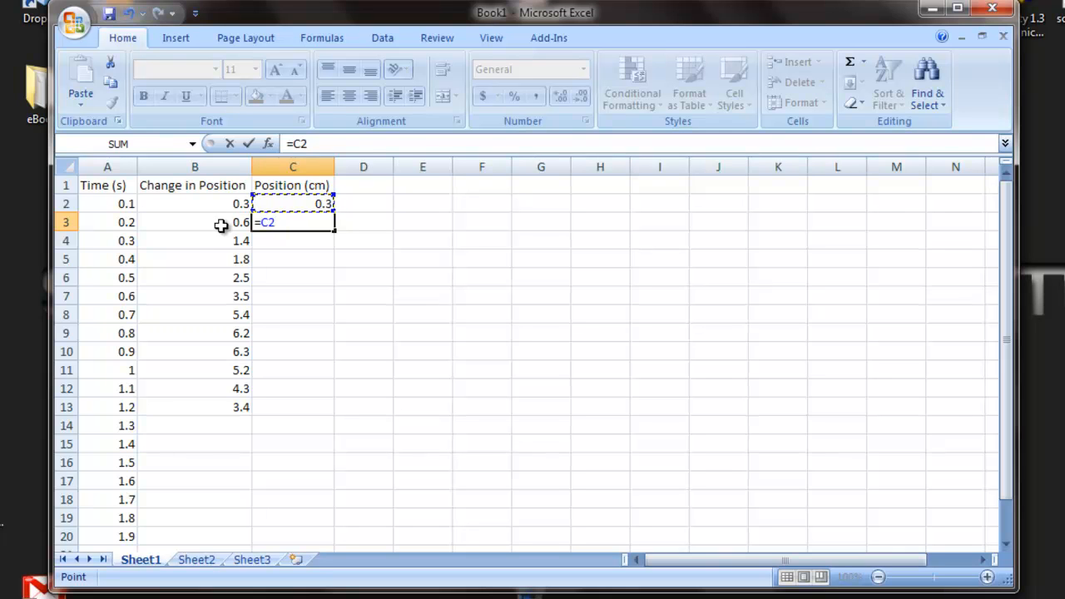
pyautogui.write('+')
pyautogui.click(221, 226)
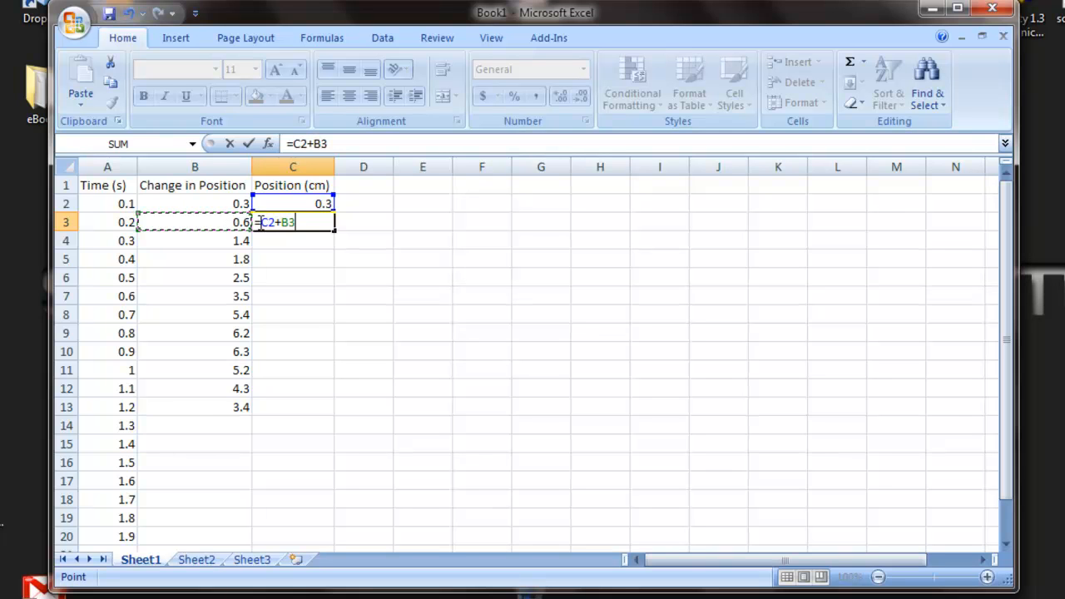
pyautogui.press('BackSpace')
pyautogui.press('BackSpace')
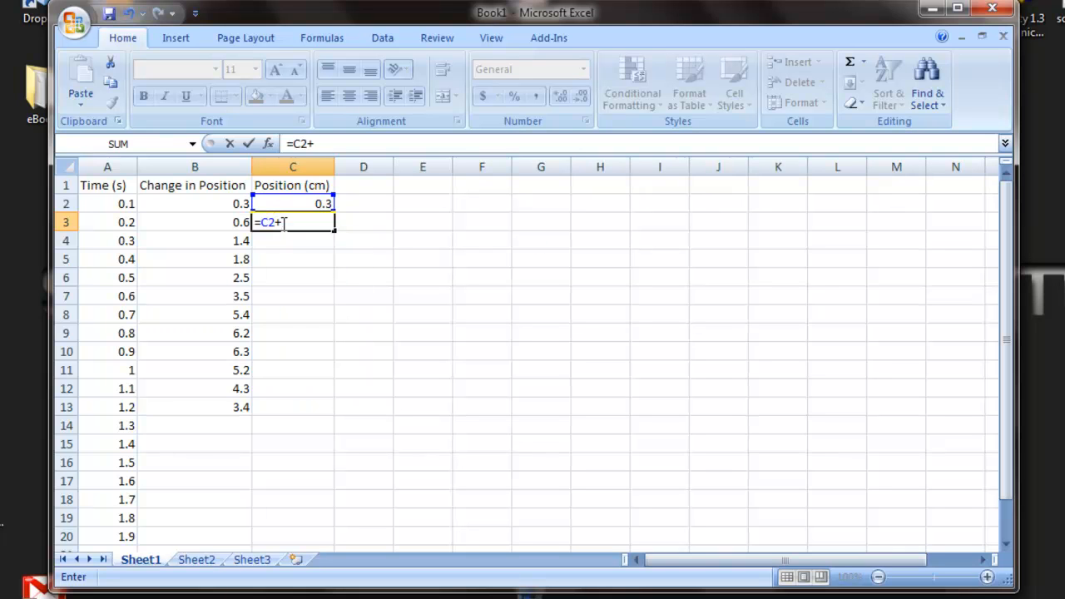
pyautogui.click(230, 222)
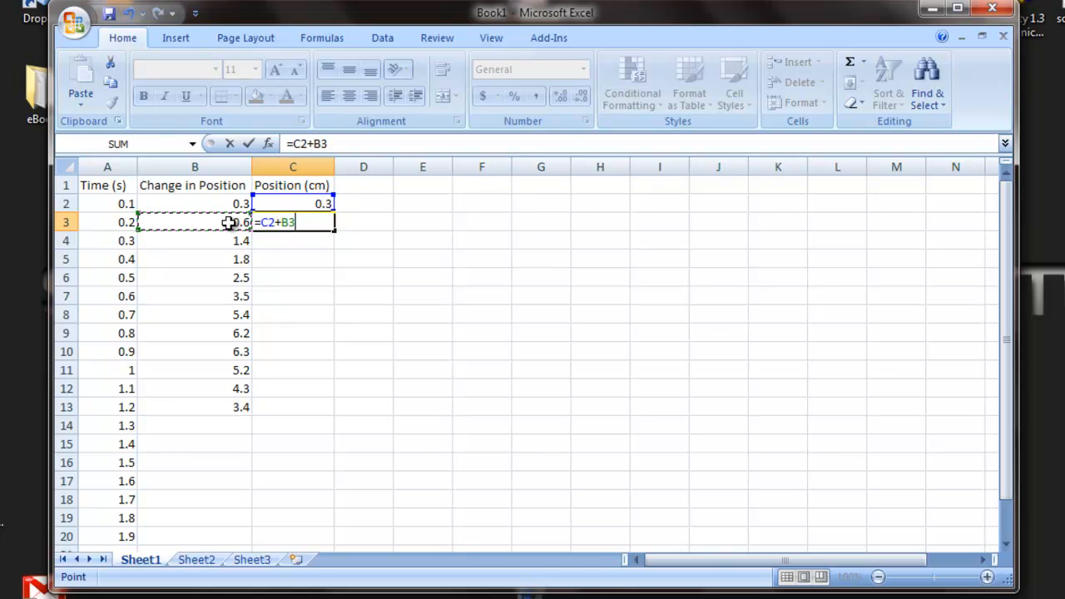
pyautogui.press('Return')
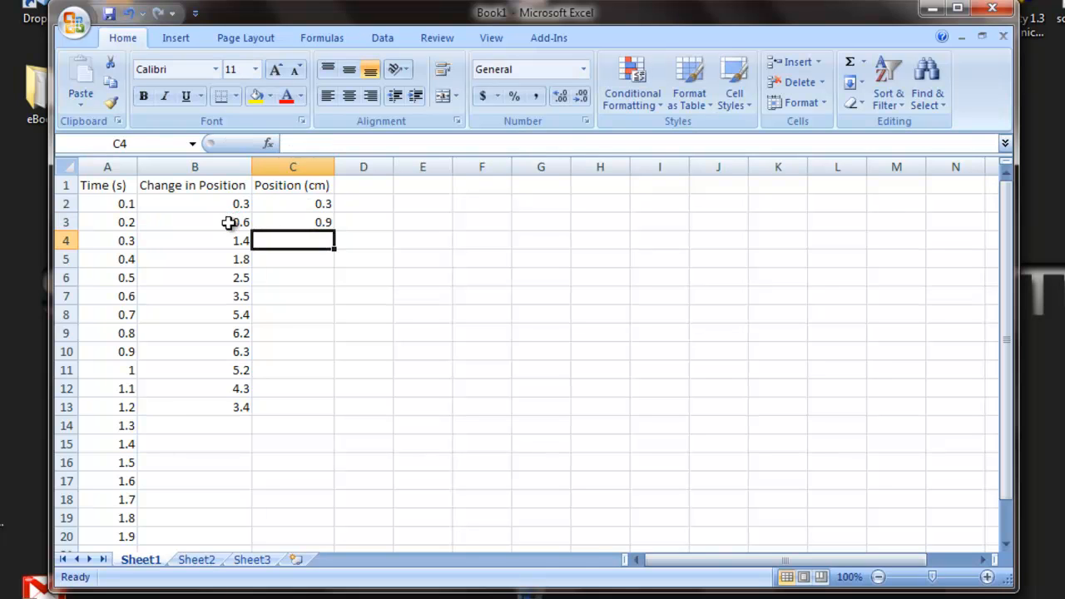
pyautogui.click(278, 220)
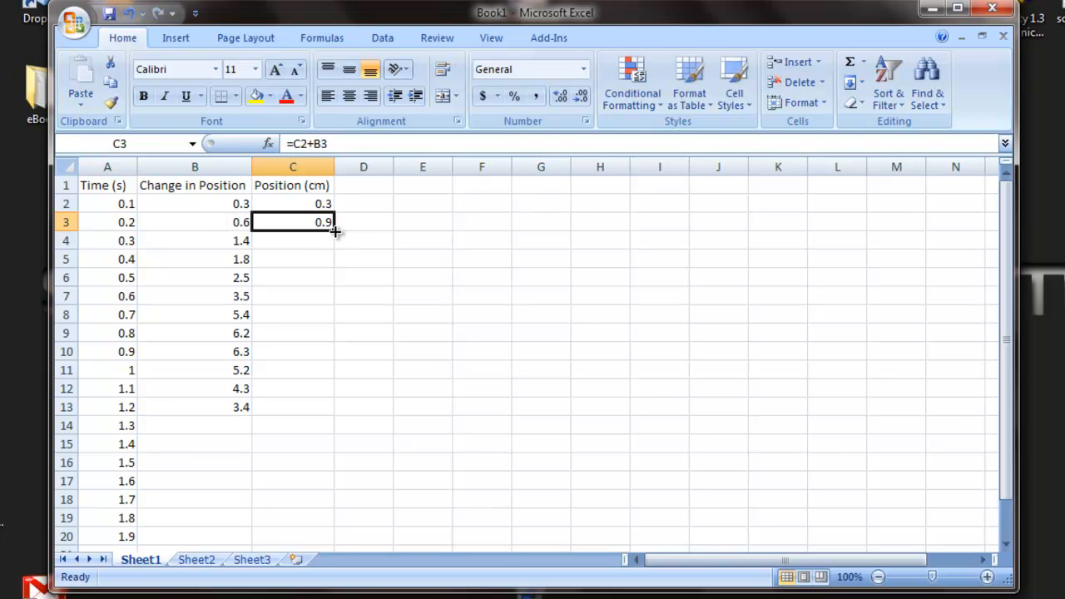
pyautogui.moveTo(335, 231); pyautogui.dragTo(338, 416)
# Examine the filled formulas in C4, C5 and C13 against the previous positions and the changes in column B.
pyautogui.click(279, 241)
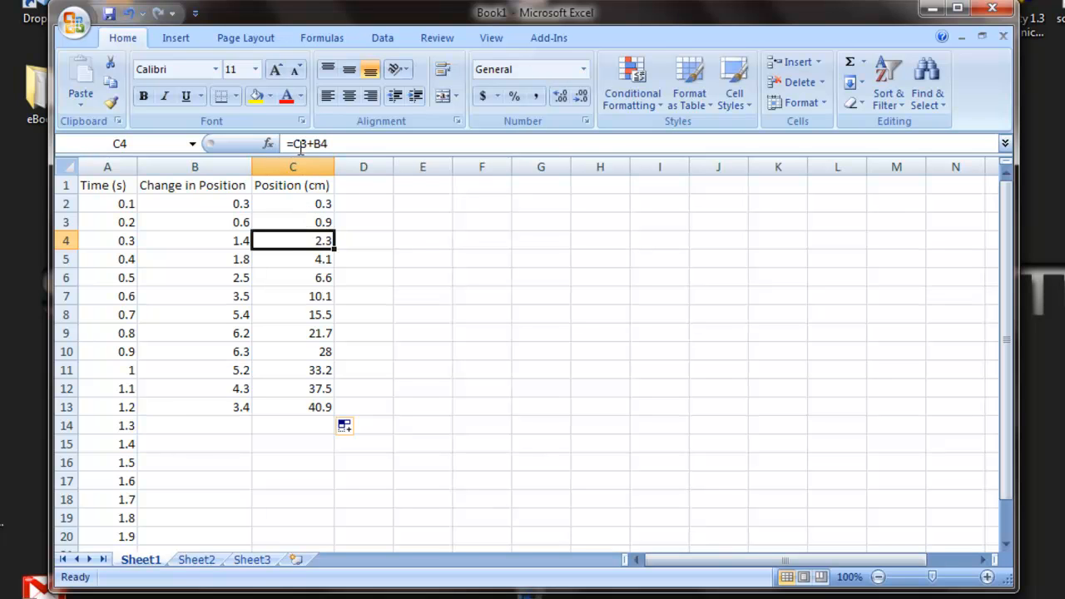
pyautogui.click(287, 219)
pyautogui.click(240, 241)
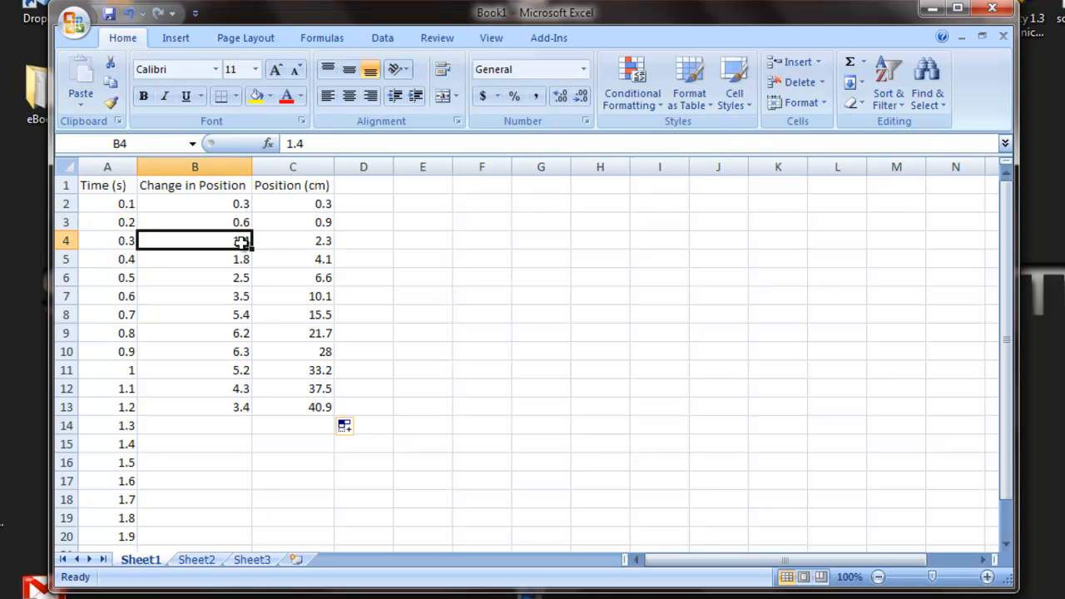
pyautogui.click(293, 242)
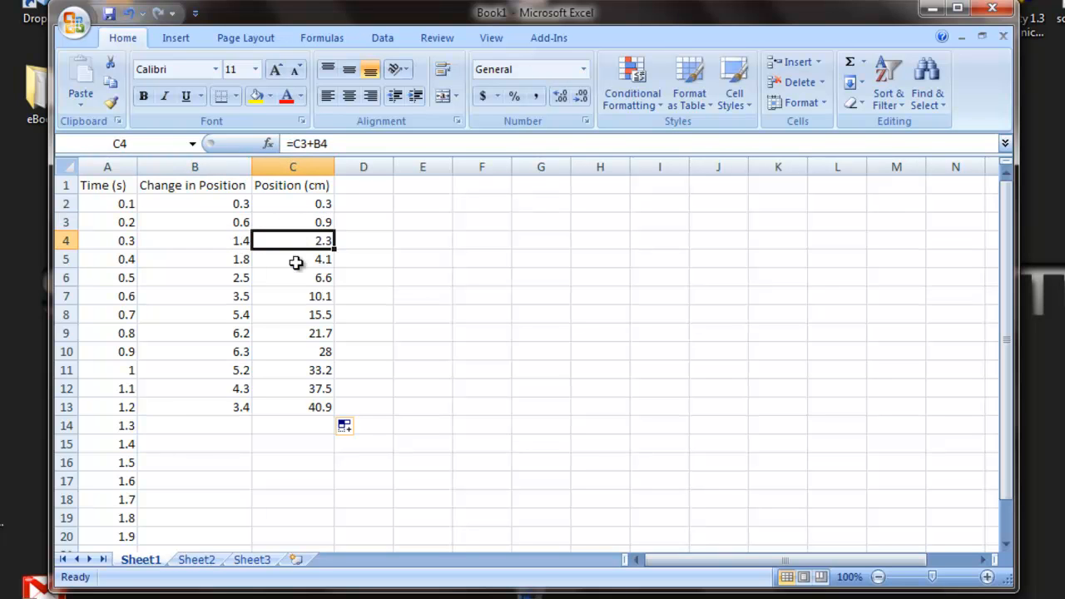
pyautogui.click(295, 262)
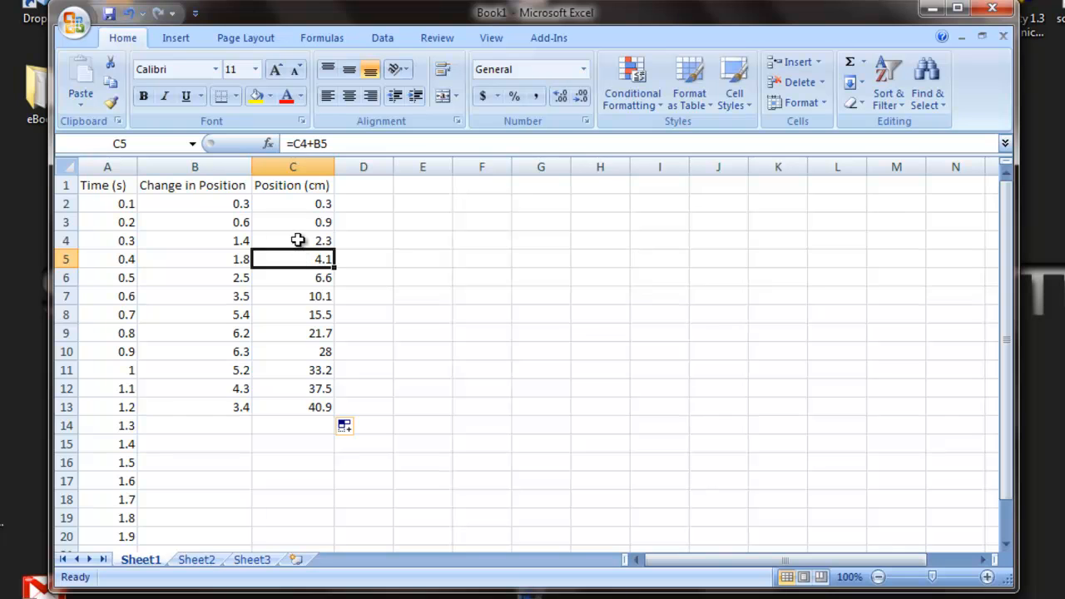
pyautogui.click(298, 241)
pyautogui.click(228, 259)
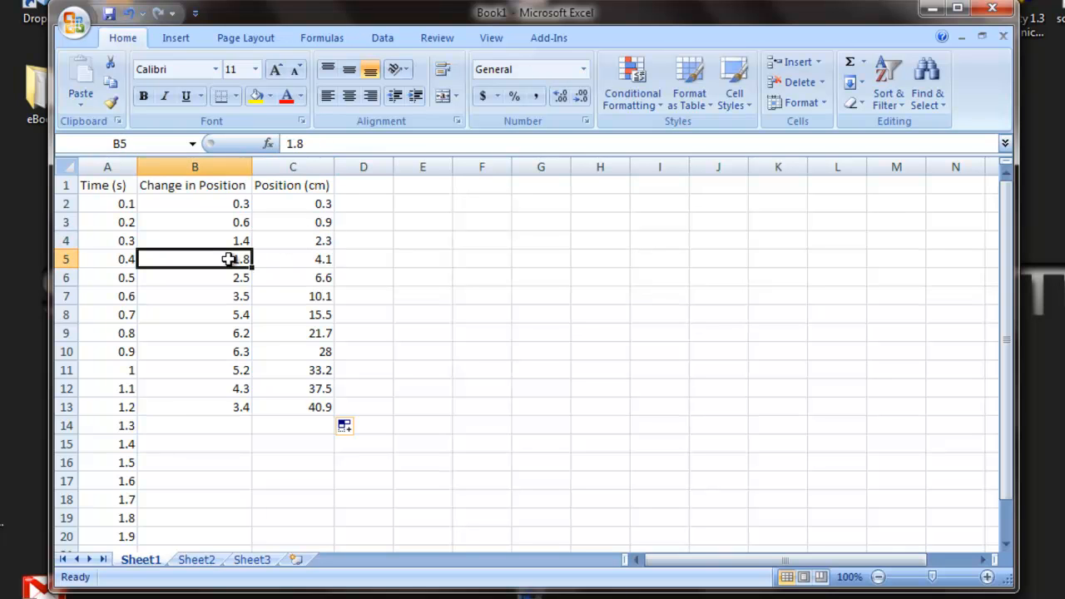
pyautogui.click(287, 260)
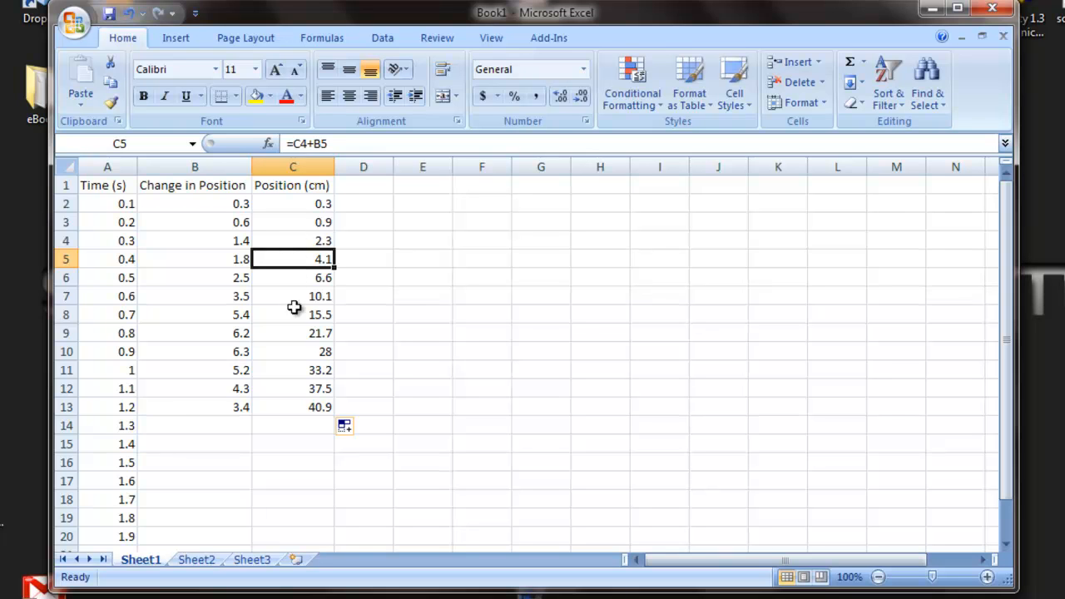
pyautogui.click(297, 405)
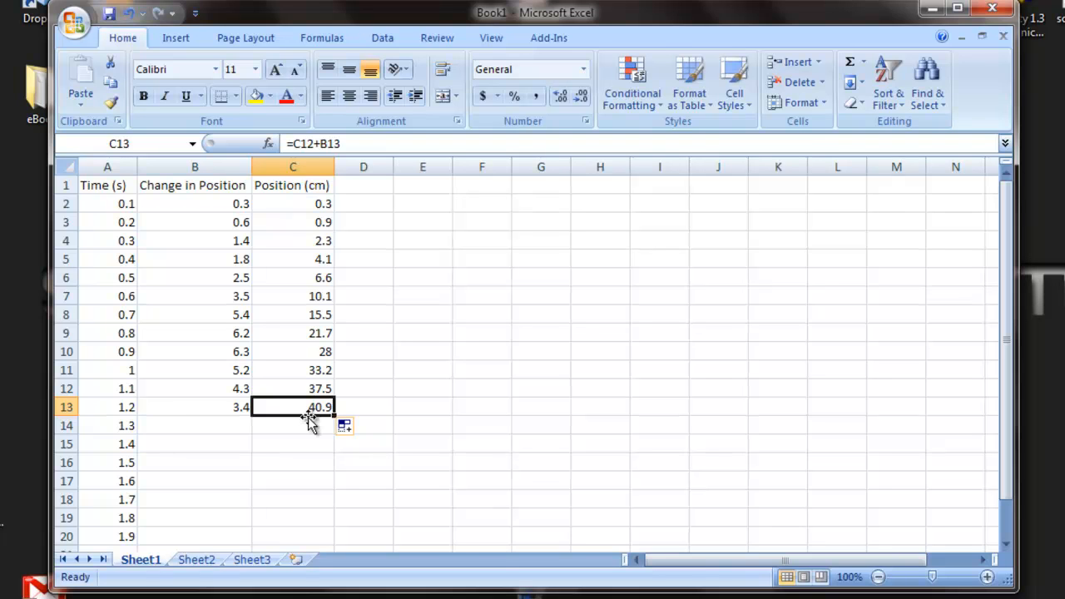
pyautogui.click(357, 411)
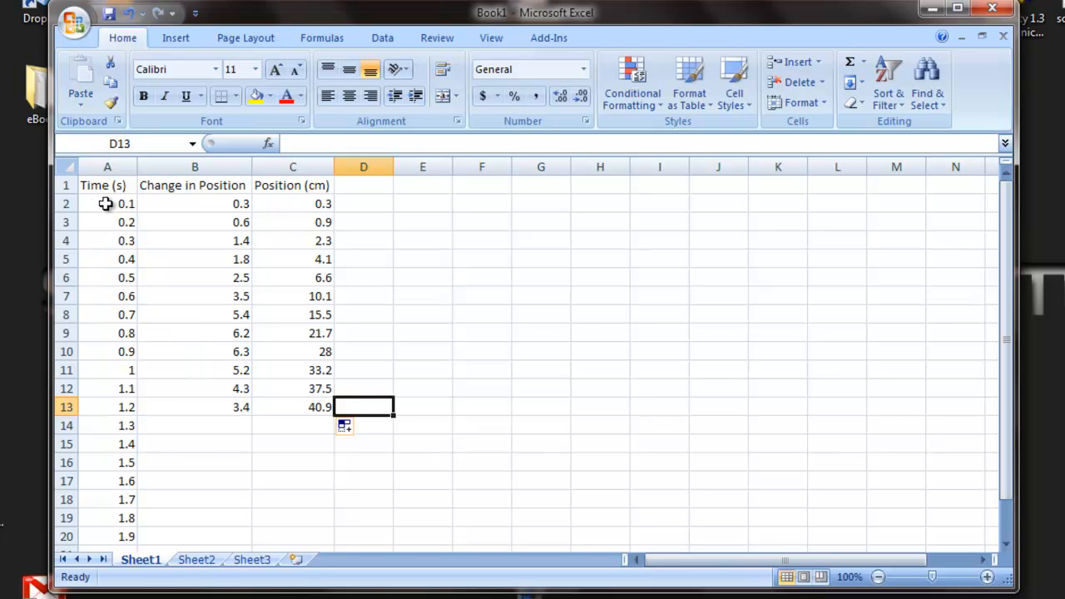
# Insert a scatter chart with smooth lines and markers from the time values in A2:A13 and the position values in C2:C13.
pyautogui.moveTo(117, 207)
pyautogui.mouseDown()
pyautogui.moveTo(202, 369)
pyautogui.moveTo(207, 425)
pyautogui.moveTo(296, 399)
pyautogui.moveTo(221, 374)
pyautogui.moveTo(197, 218)
pyautogui.moveTo(122, 207)
pyautogui.mouseUp()
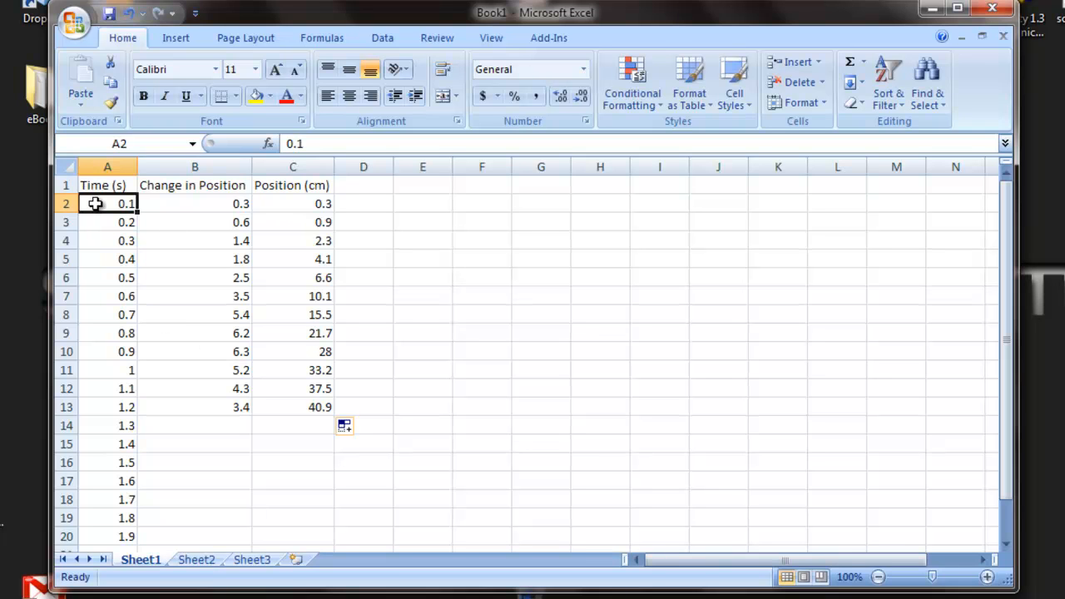
pyautogui.moveTo(95, 204); pyautogui.dragTo(119, 405)
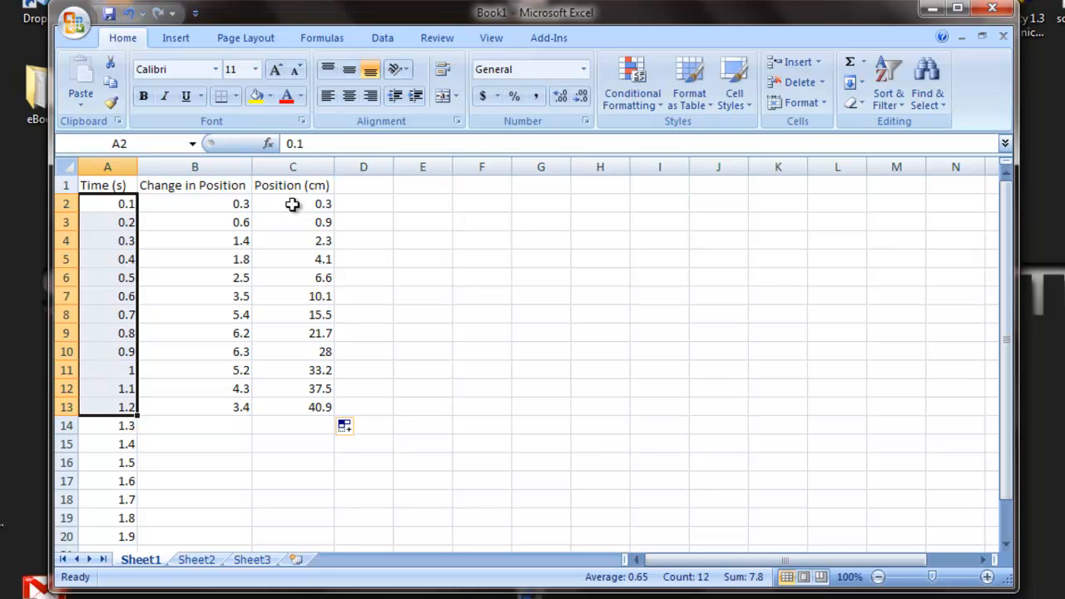
pyautogui.moveTo(292, 204); pyautogui.dragTo(307, 407)
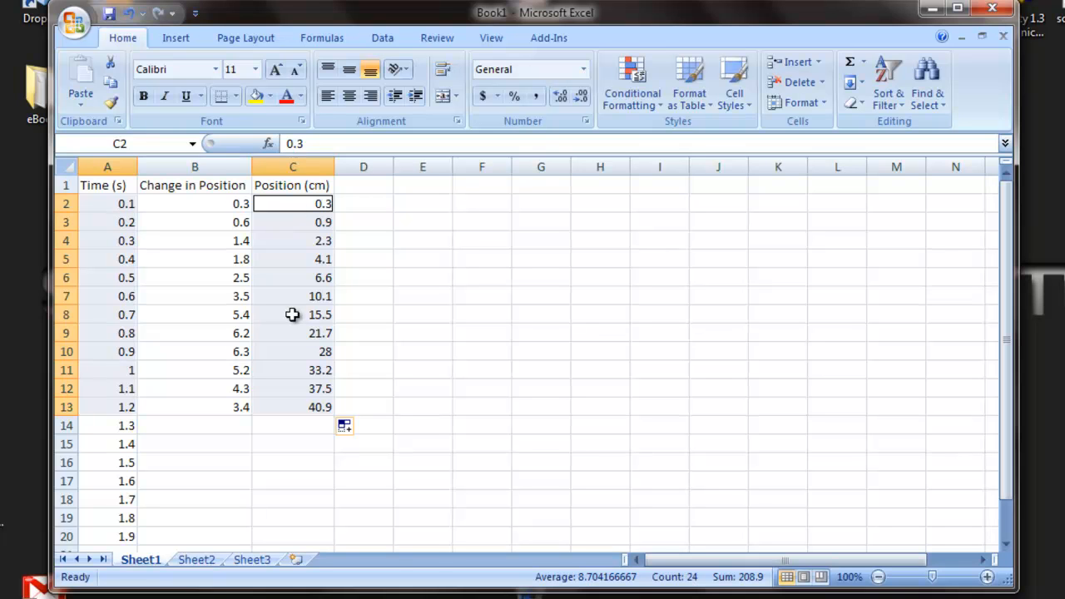
pyautogui.click(176, 38)
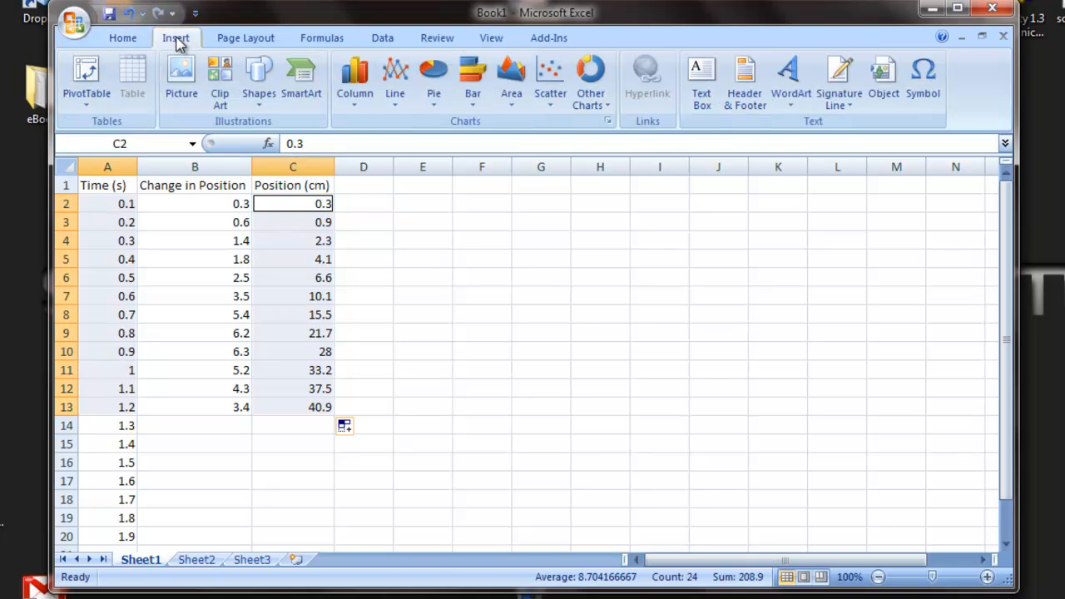
pyautogui.click(546, 93)
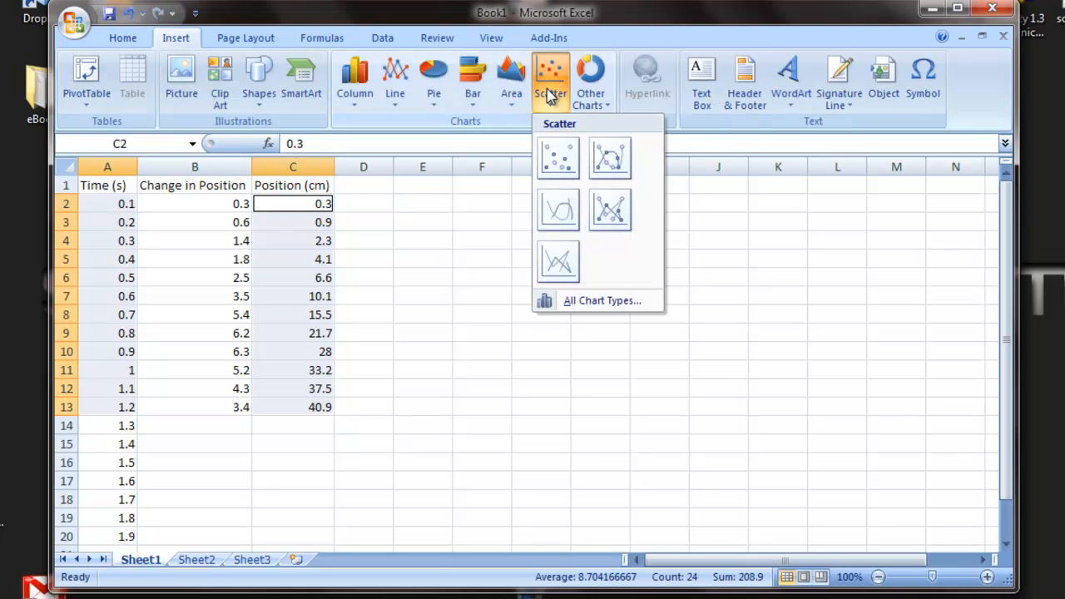
pyautogui.click(612, 163)
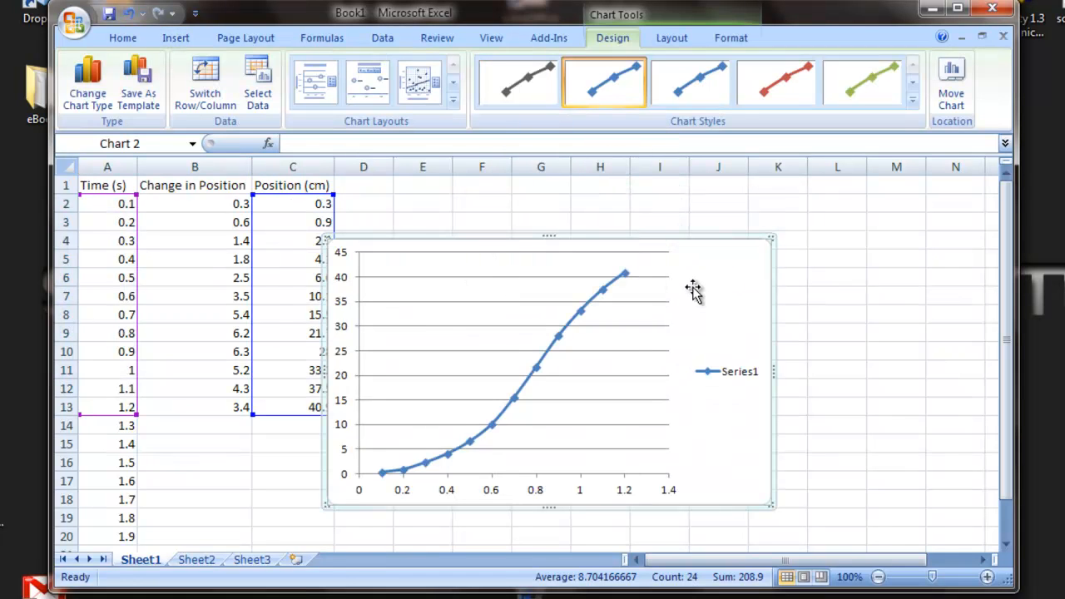
# Move the new chart clear of the Position column and delete its Series1 legend.
pyautogui.moveTo(691, 288); pyautogui.dragTo(764, 283)
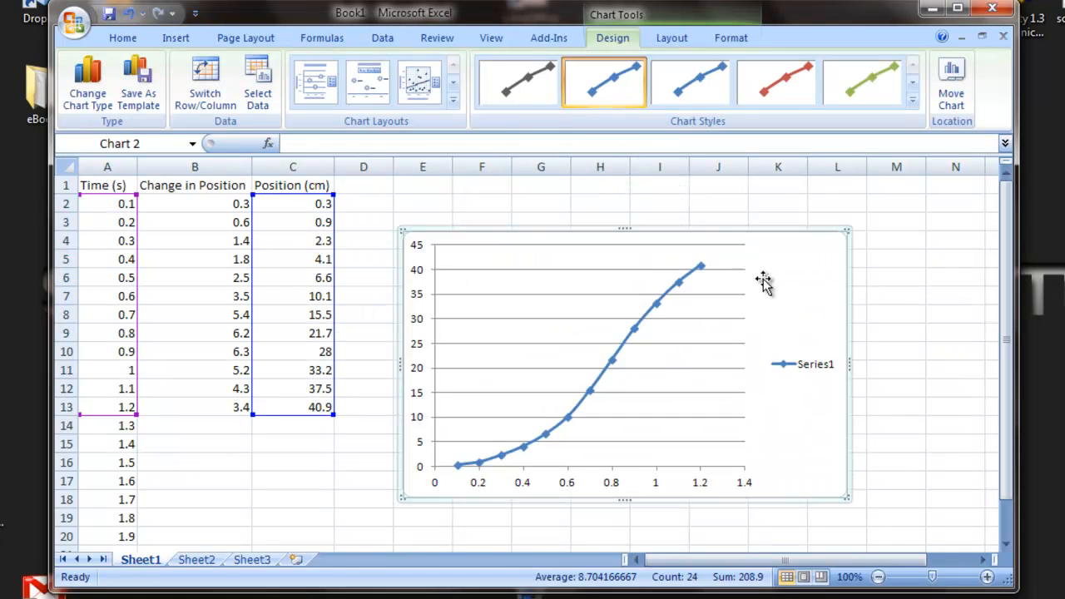
pyautogui.click(798, 366)
pyautogui.press('Delete')
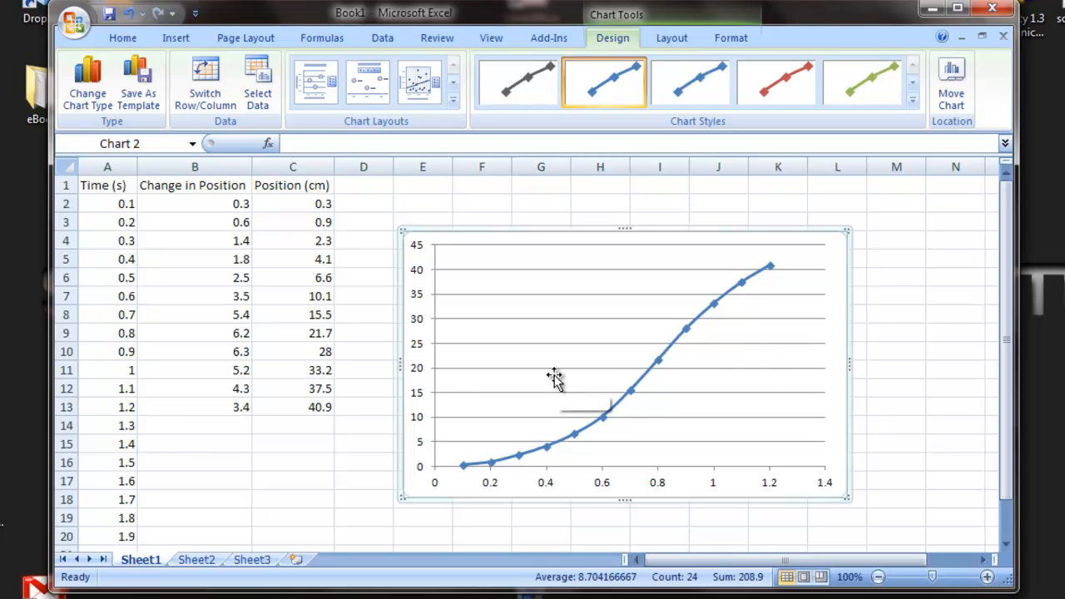
# Show the layout and labelling options for the position chart.
pyautogui.click(672, 37)
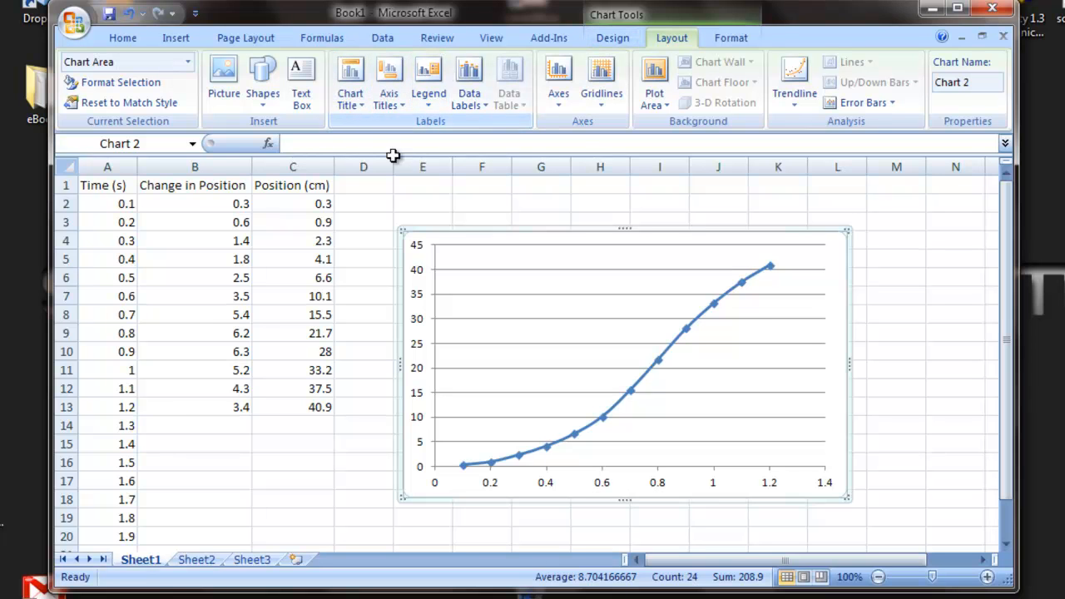